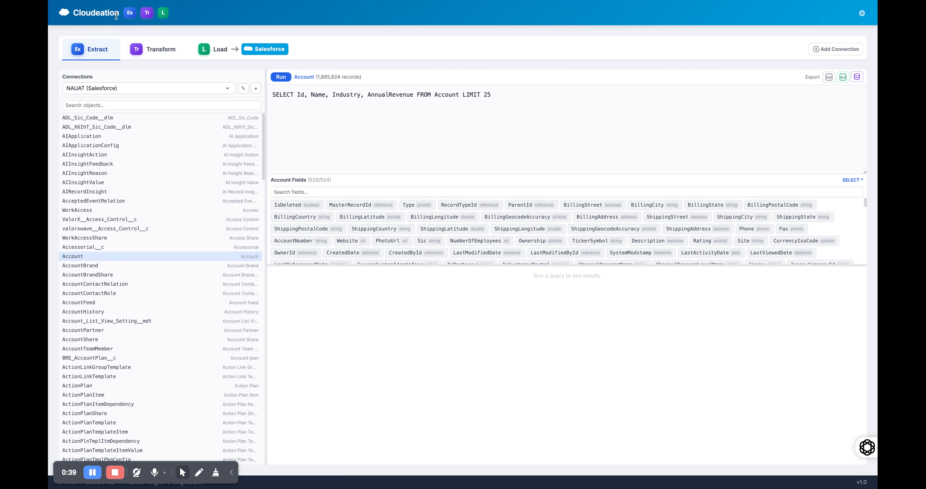
drag(116, 16, 72, 15)
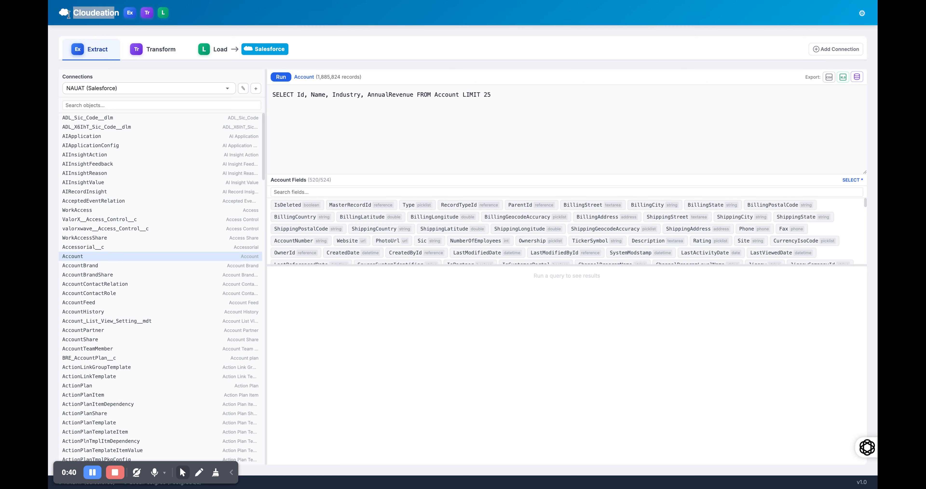
click(385, 300)
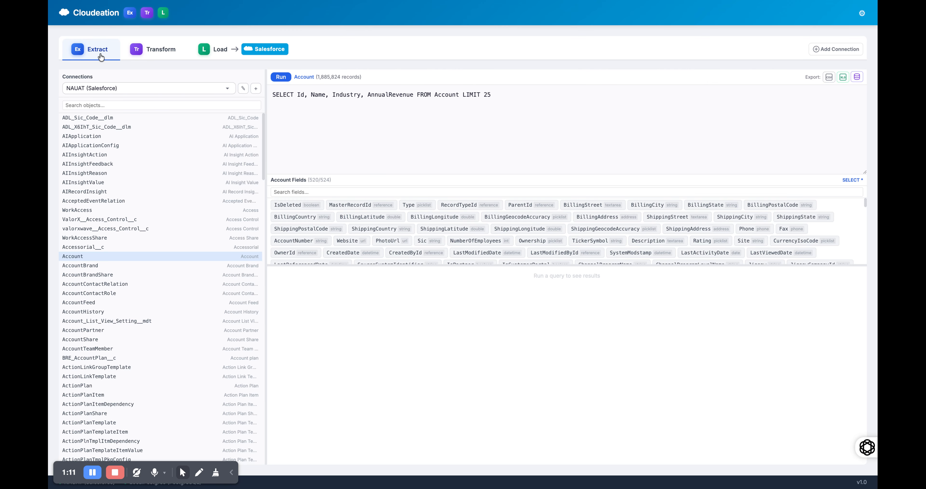
Look over the Transform and Load workspaces, and return to the Extract workspace
click(153, 49)
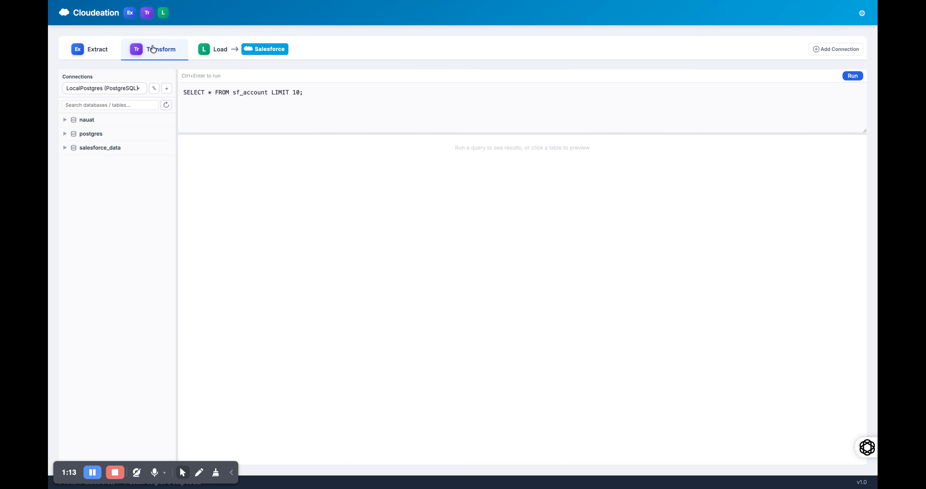
click(215, 53)
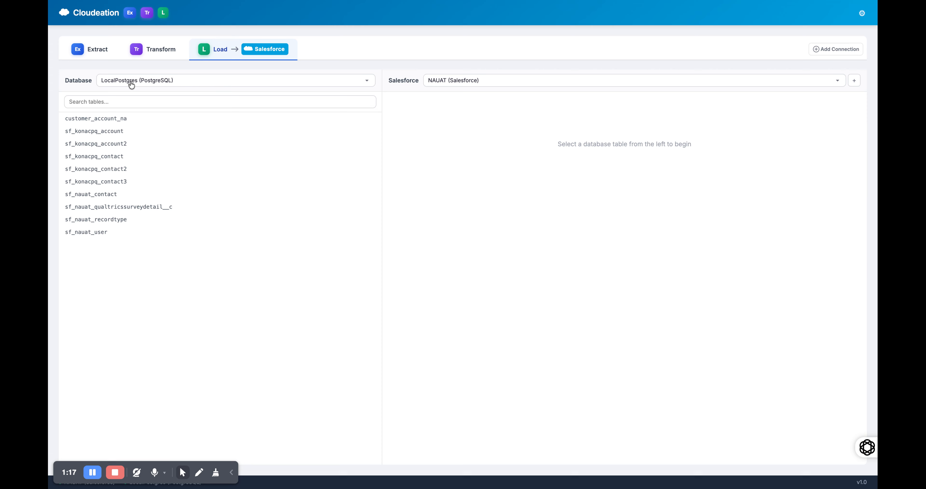
click(90, 53)
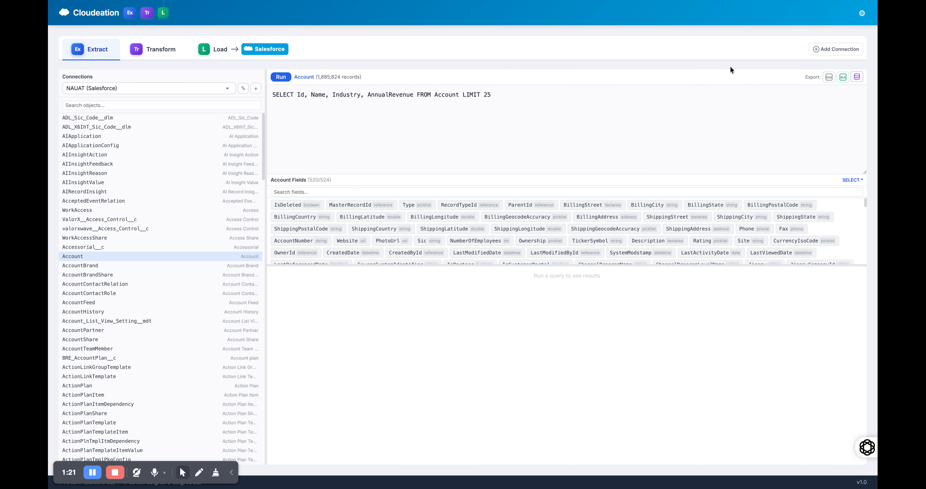
Preview the Blue and Dark interface themes and set the theme to Green
click(862, 13)
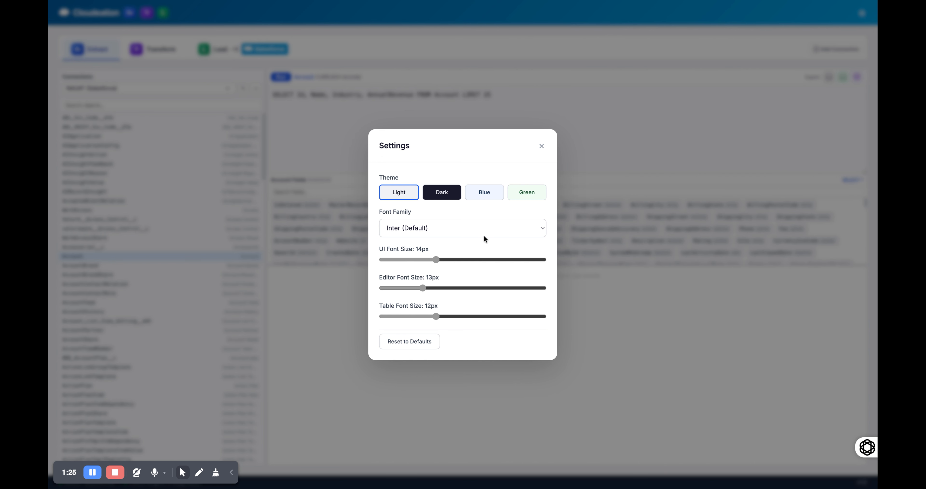
click(483, 192)
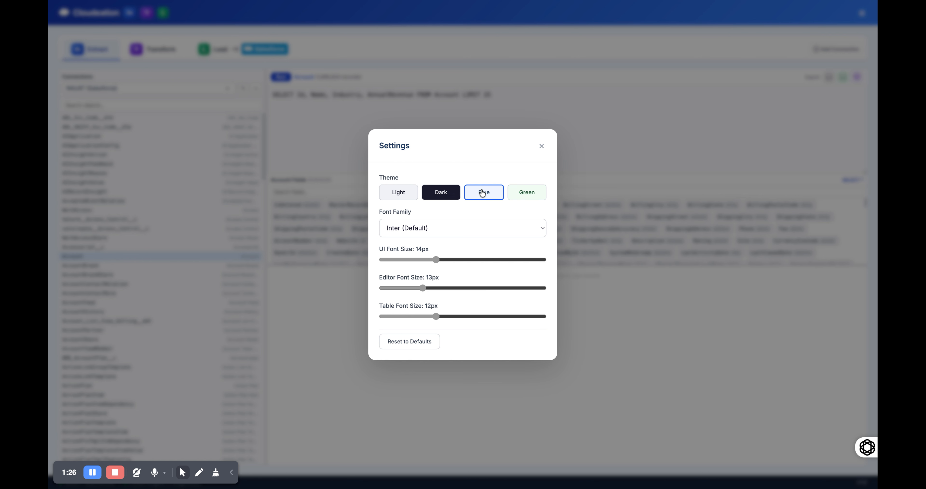
click(431, 198)
click(530, 194)
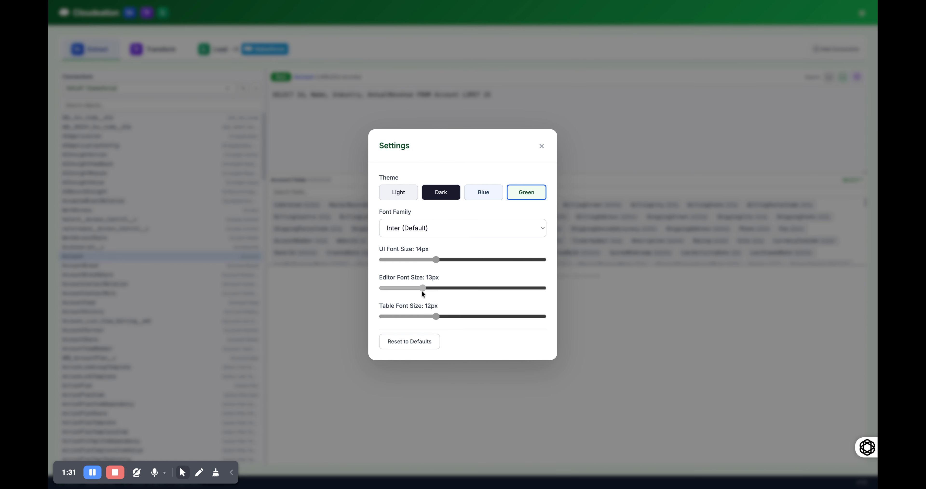
click(543, 147)
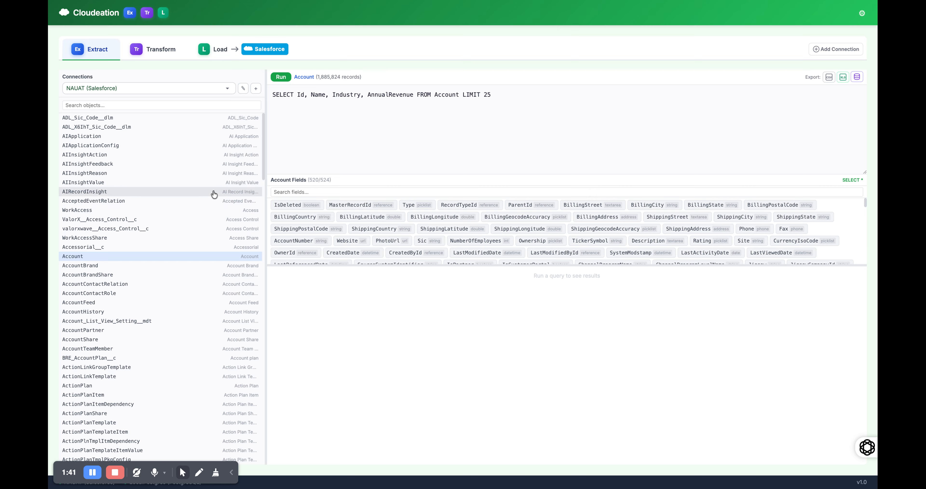
Examine the new connection form, including its connection types and Salesforce authentication fields, without adding a connection
click(256, 89)
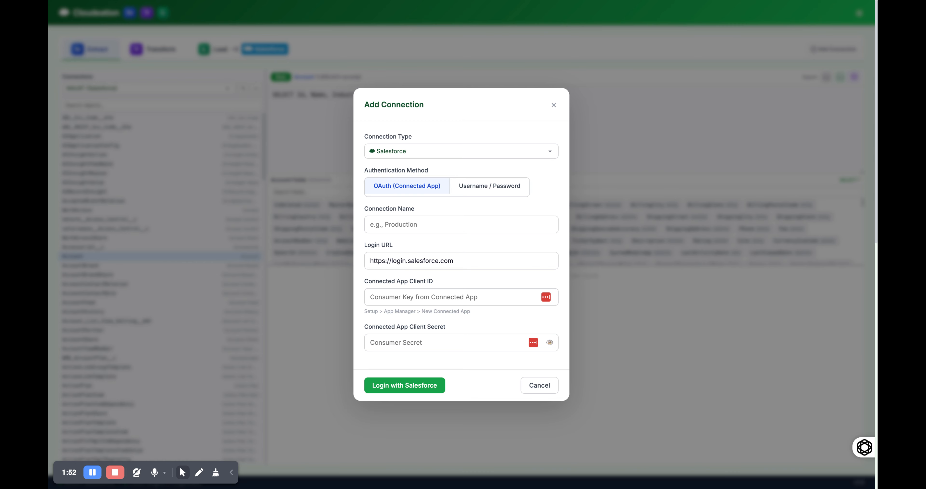
click(462, 151)
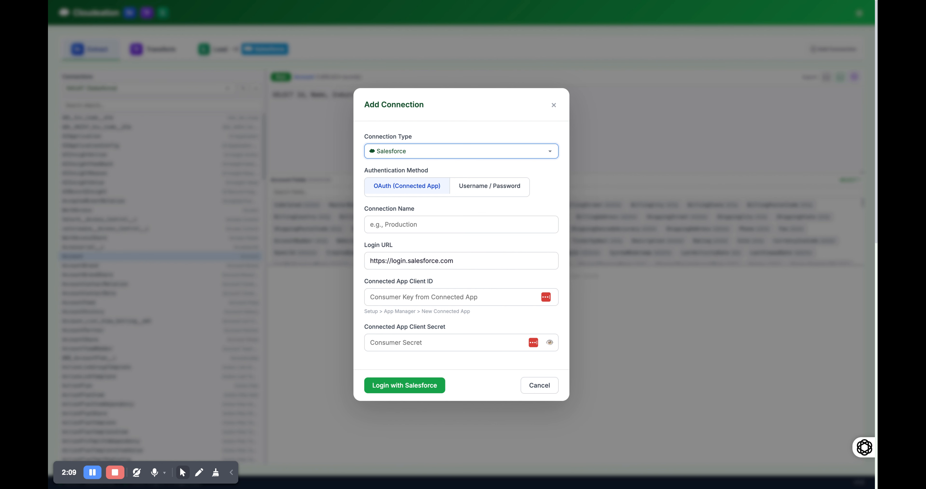
click(540, 384)
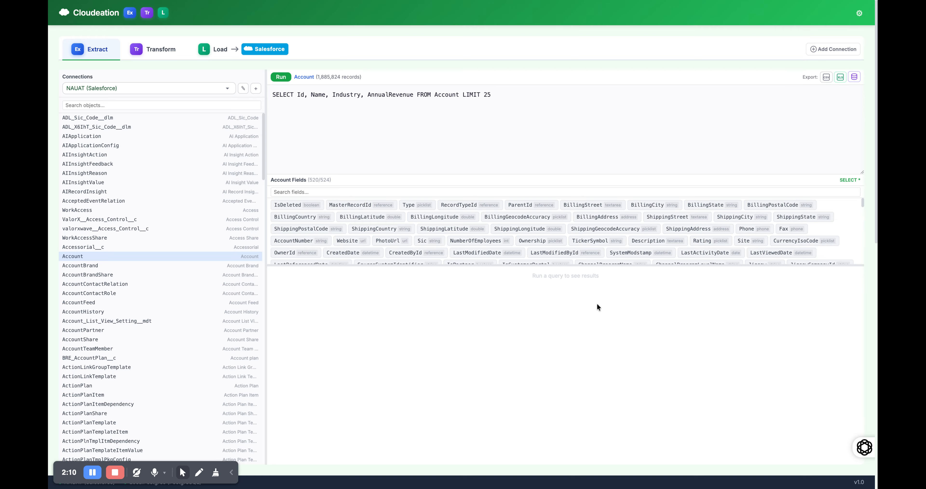
click(827, 51)
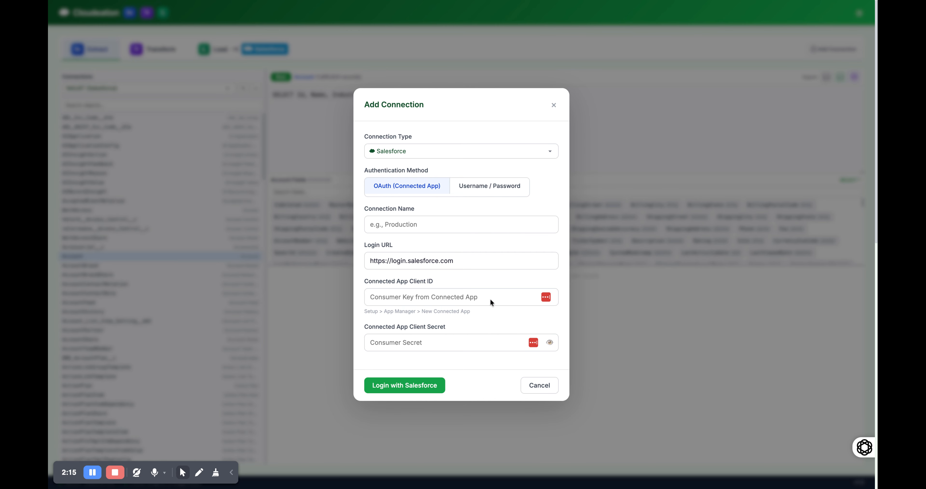
click(540, 387)
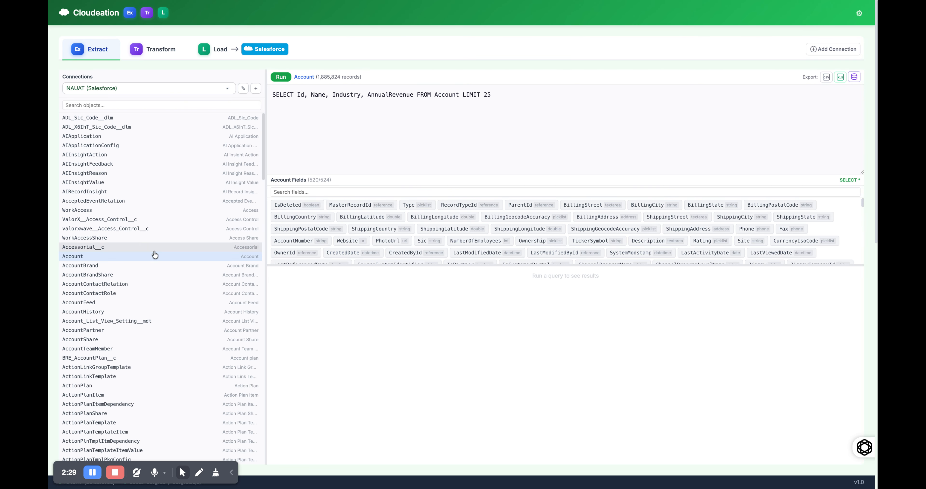
Load the default Account query, switch to the KONACPQ Salesforce connection and run SELECT Id, Name FROM Account LIMIT 25
click(114, 259)
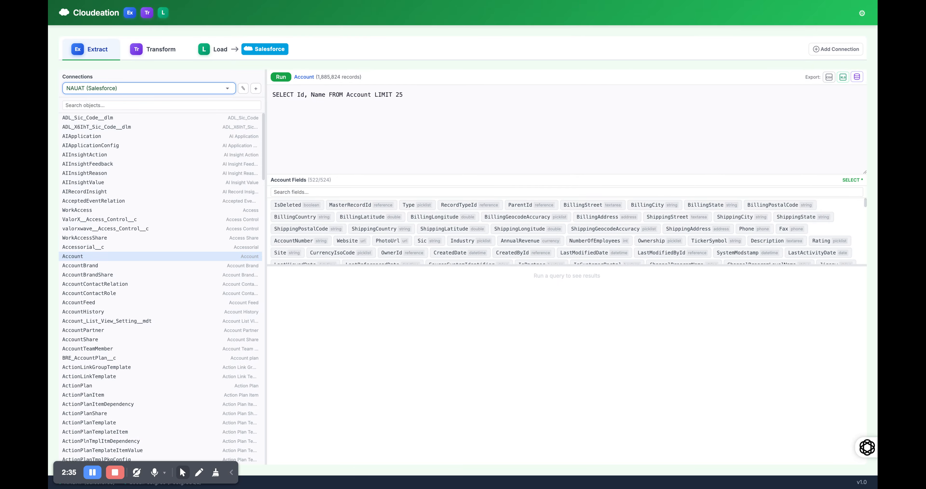
click(171, 97)
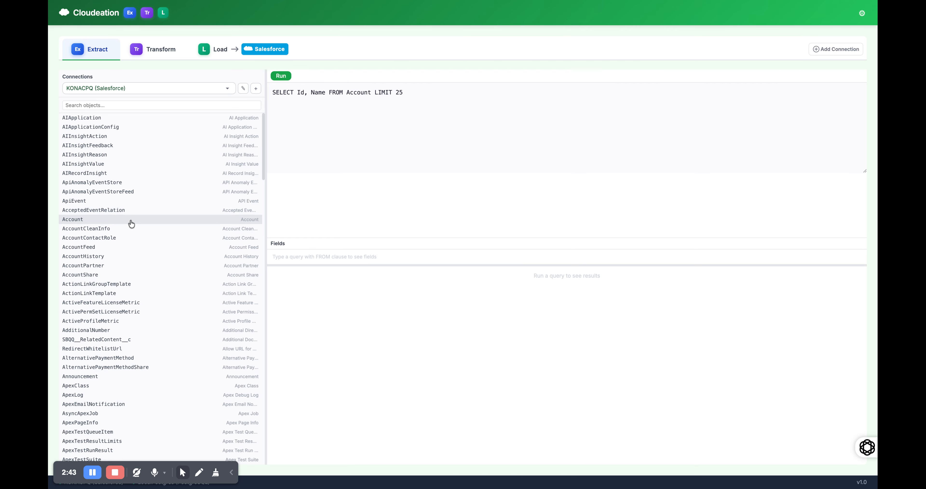
click(281, 76)
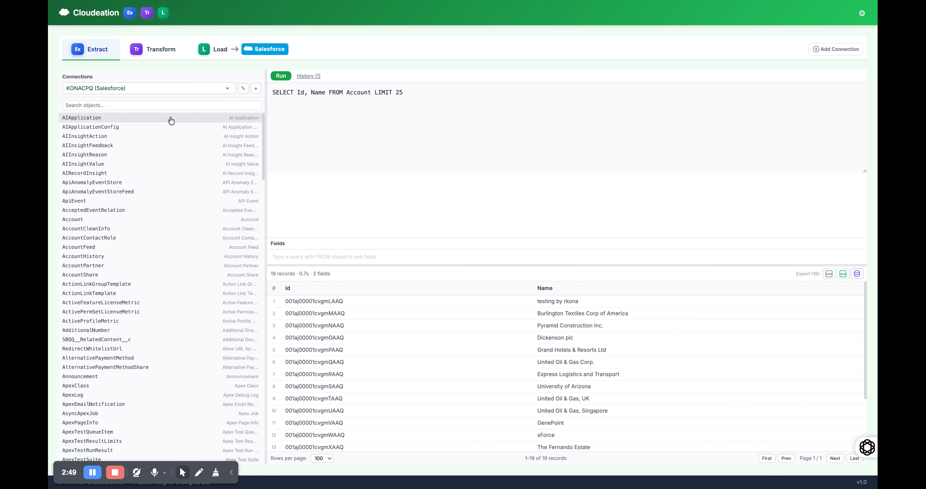
Find the Contact object by searching for "contact" and run its default Id and Name query limited to 25 records
click(152, 105)
text(contact)
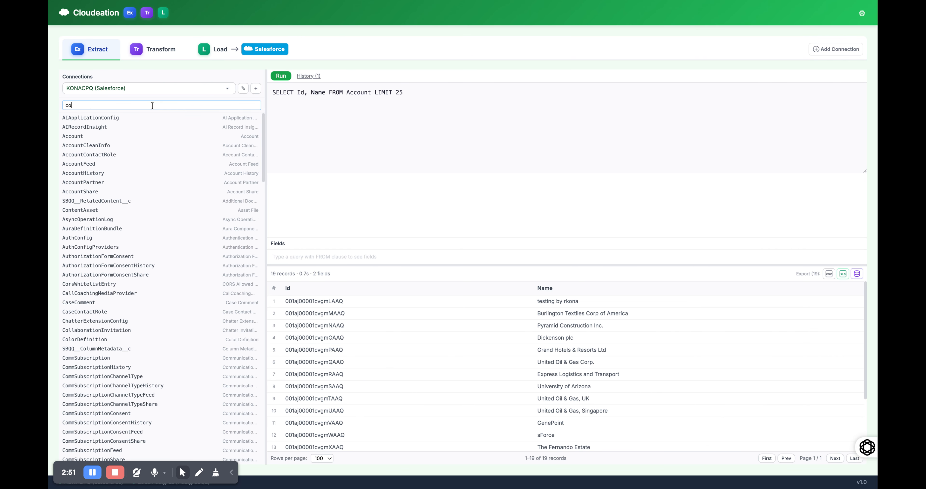
click(112, 138)
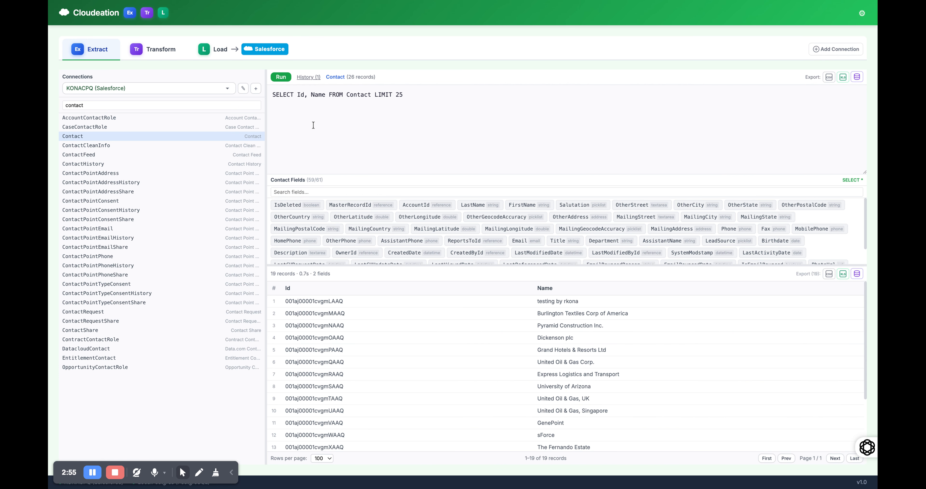
click(284, 79)
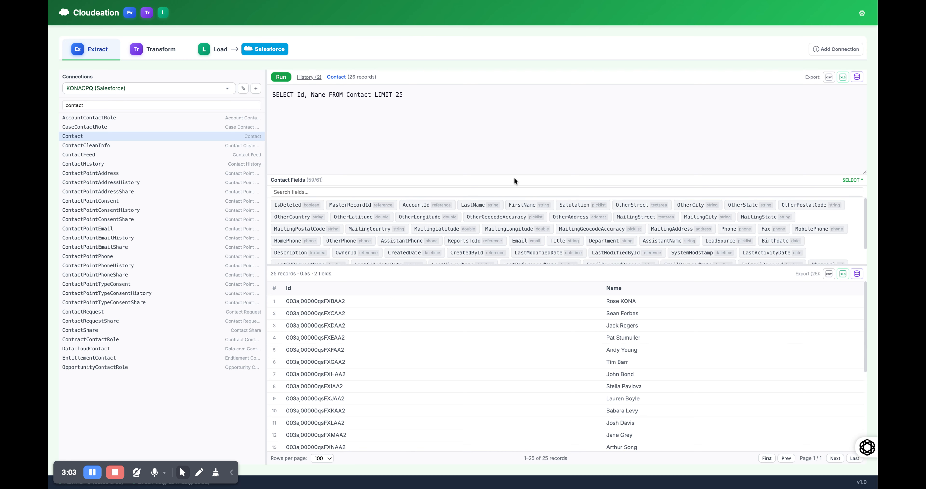
Add the LastName, FirstName, OtherCity and AccountId fields to the Contact query and run it
click(485, 207)
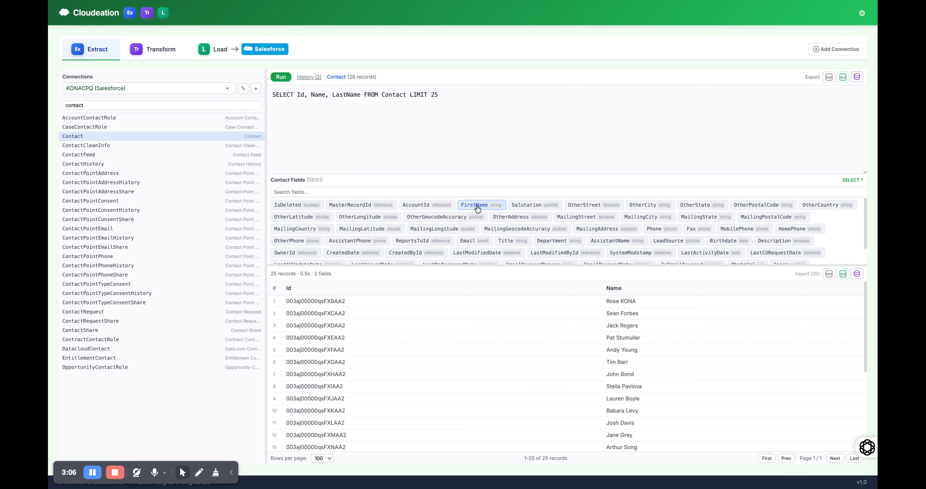
click(477, 208)
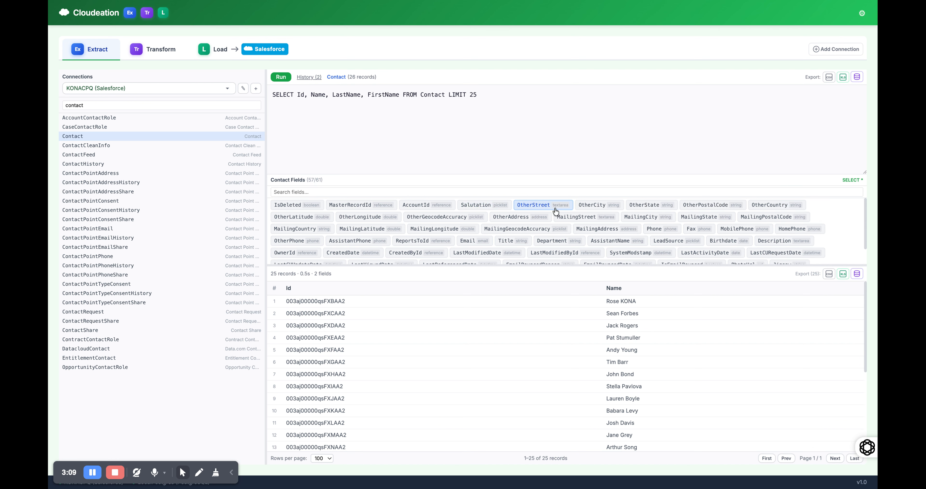
click(587, 206)
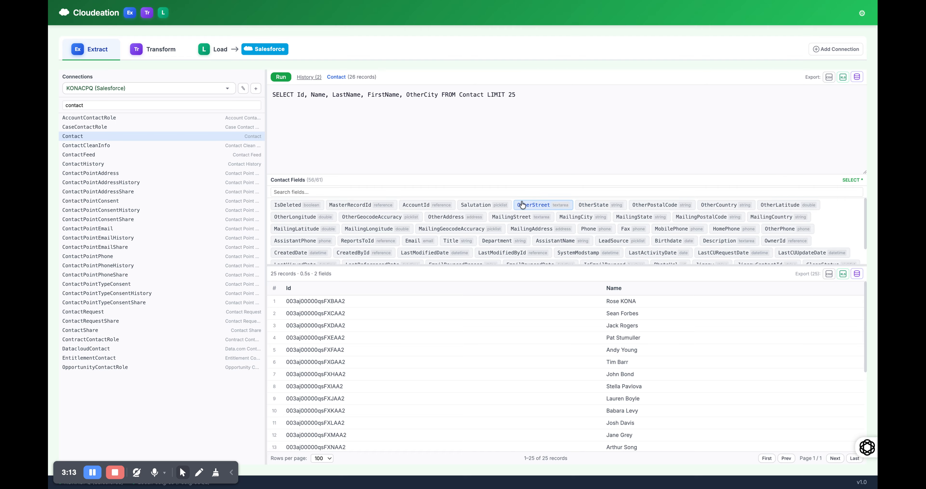
click(417, 204)
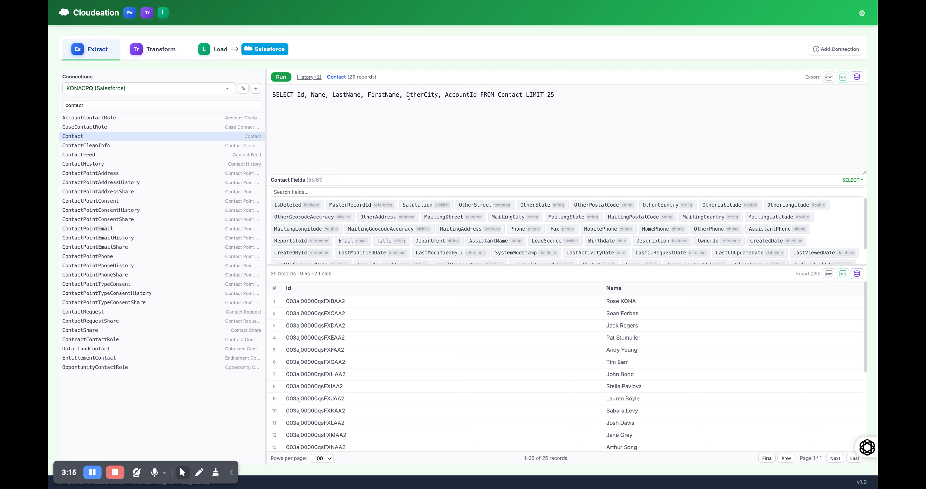
click(280, 77)
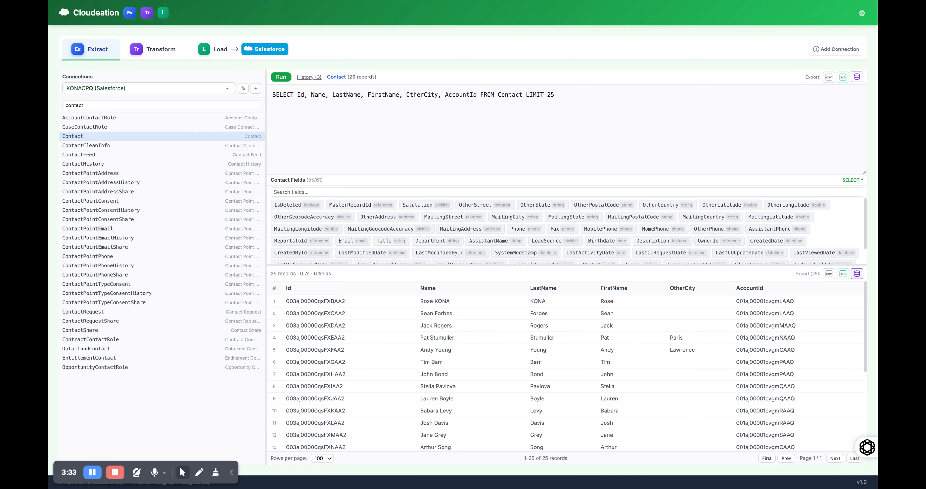
Import the Contact query results into a database on LocalPostgres as the table sf_konacpq_contact4
click(858, 273)
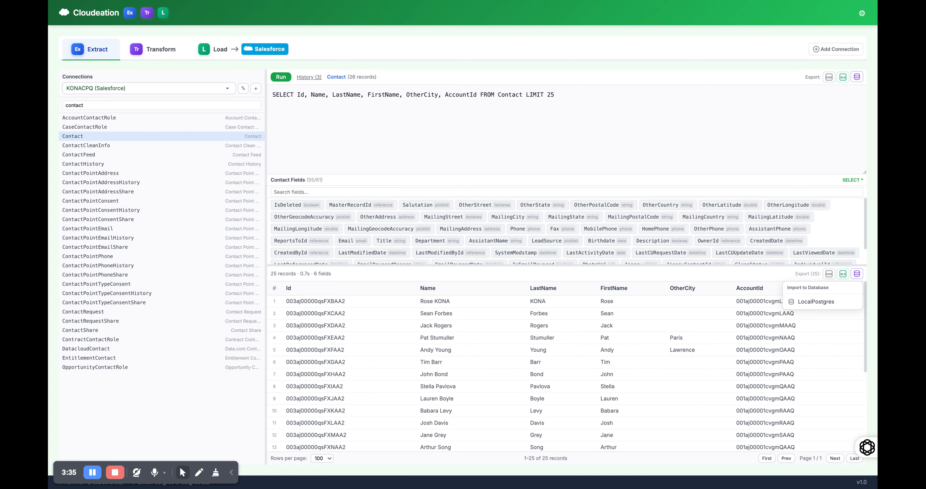
click(828, 303)
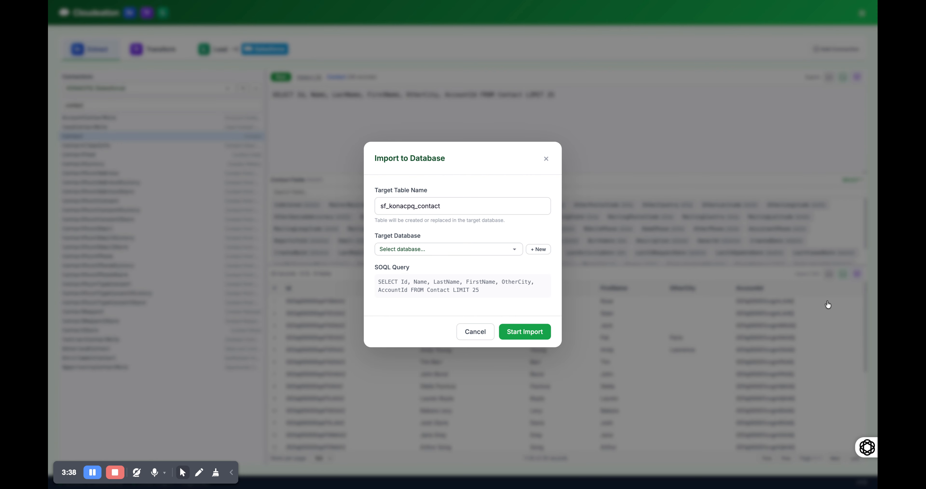
click(451, 208)
text(4)
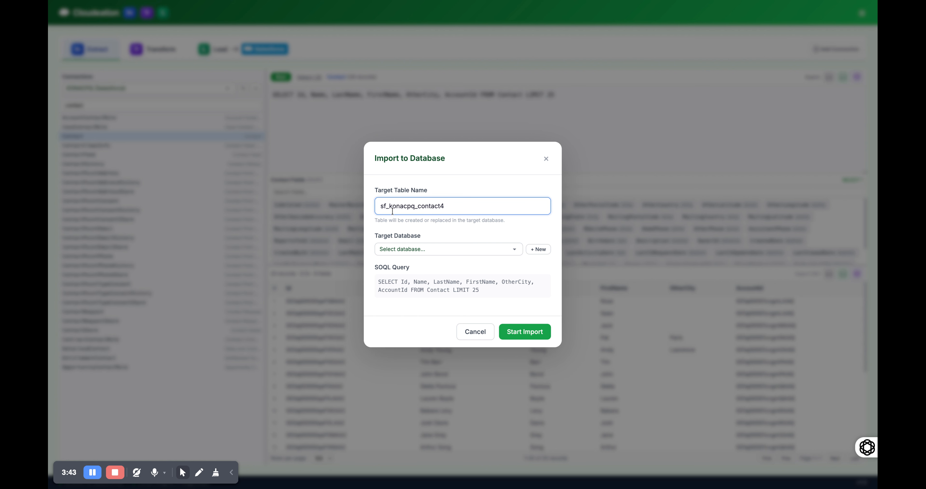
drag(386, 208, 383, 207)
click(434, 253)
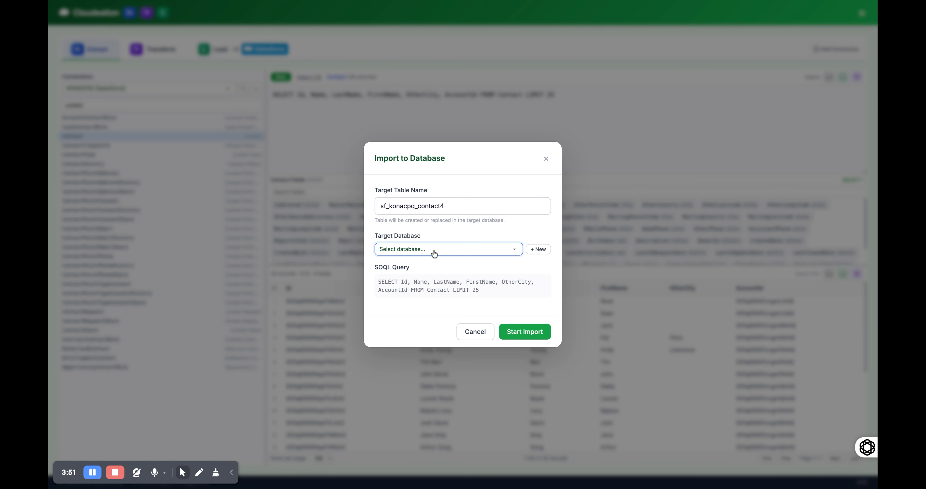
click(434, 285)
click(526, 334)
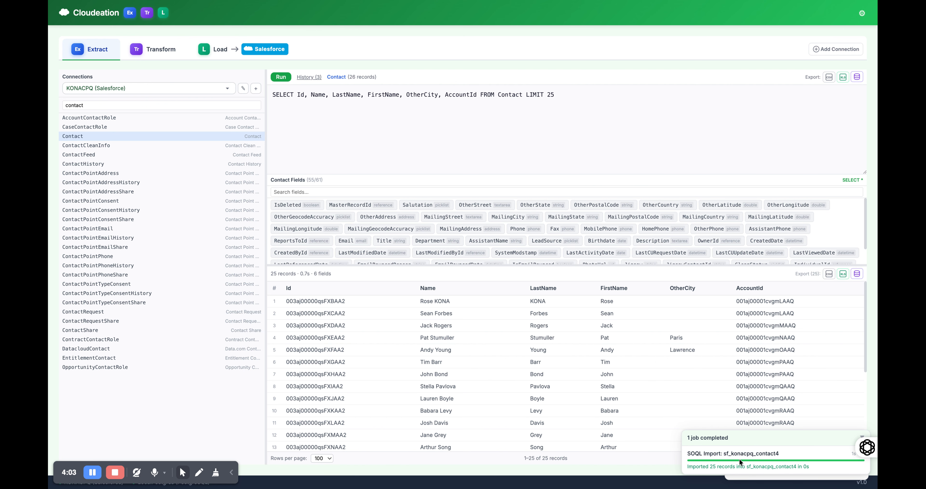
Import all records and fields of the Contact object into the postgres database on LocalPostgres as the table sf_konacpq_contact_full
click(657, 136)
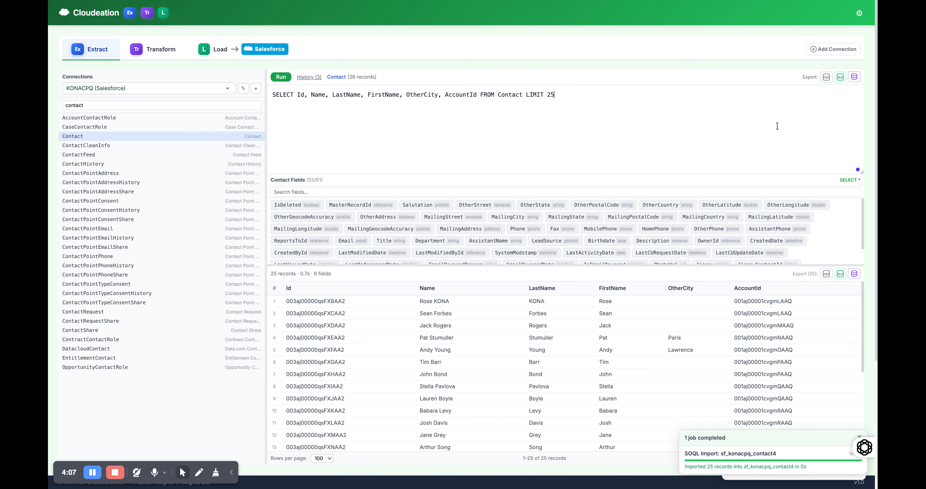
click(855, 78)
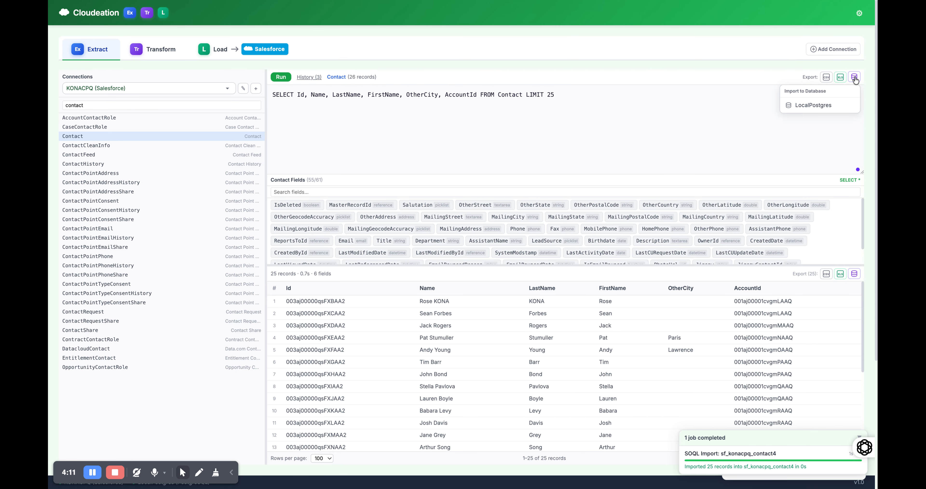
click(823, 105)
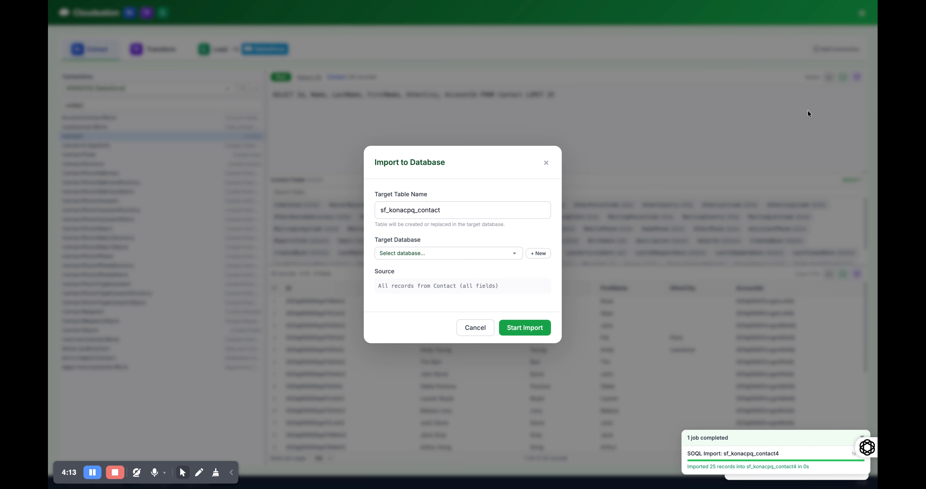
click(465, 212)
text(_full)
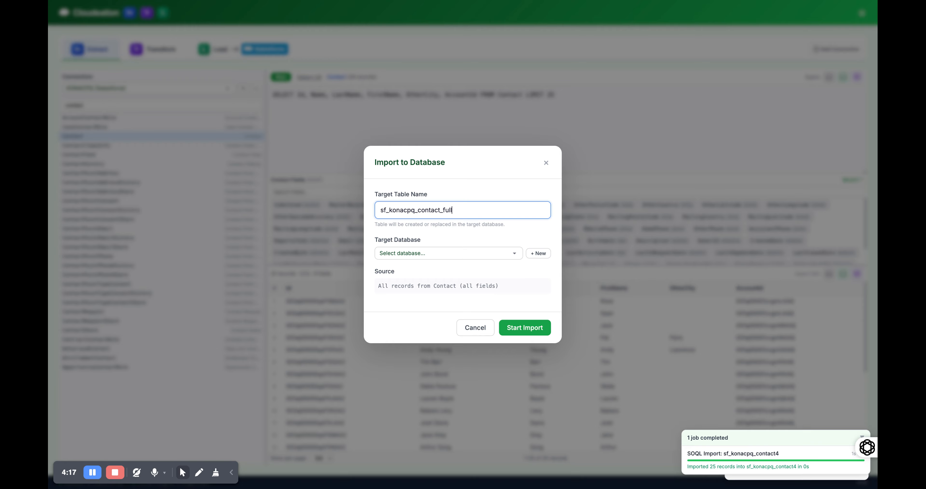
click(454, 254)
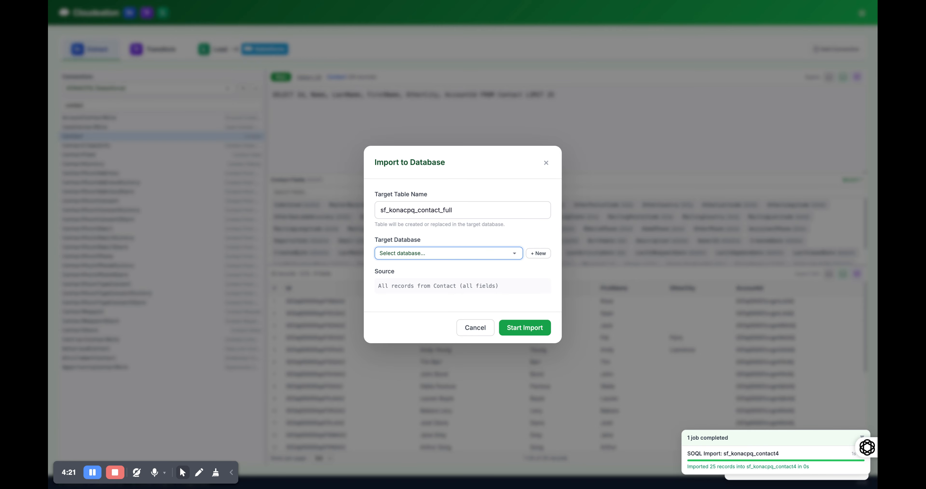
click(450, 268)
click(524, 328)
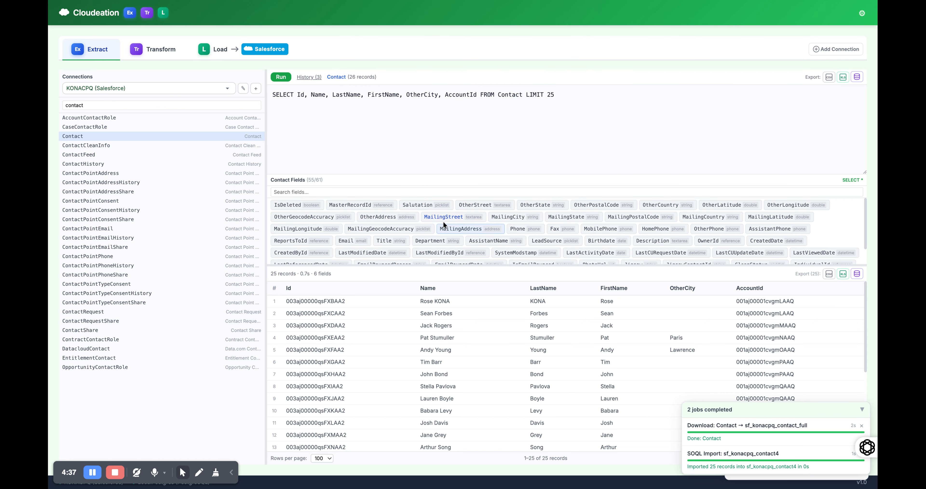
Preview the imported tables sf_konacpq_contact_full and sf_konacpq_contact4 in the postgres database of the Transform area and compare their rows and columns
click(368, 157)
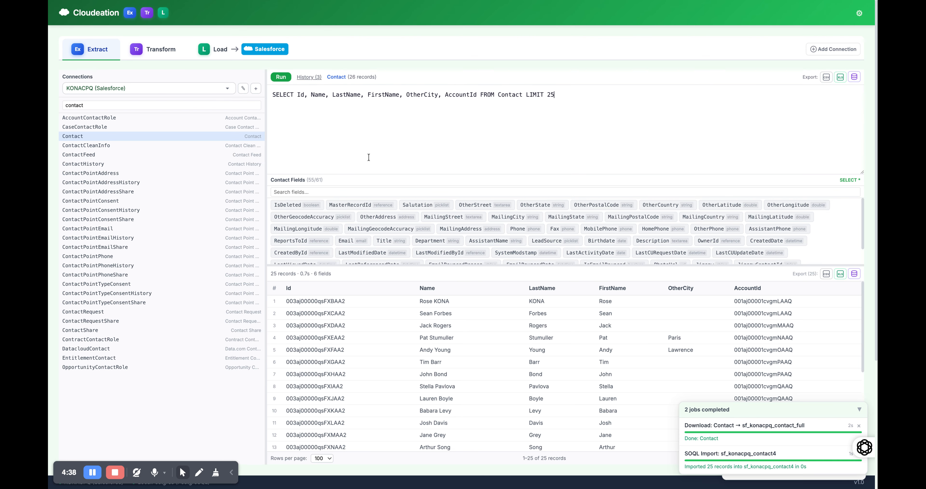
click(160, 56)
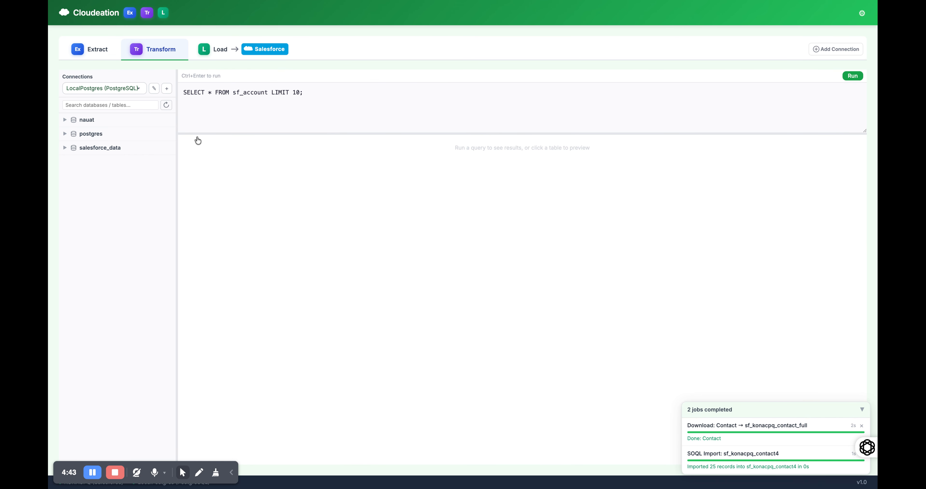
click(65, 135)
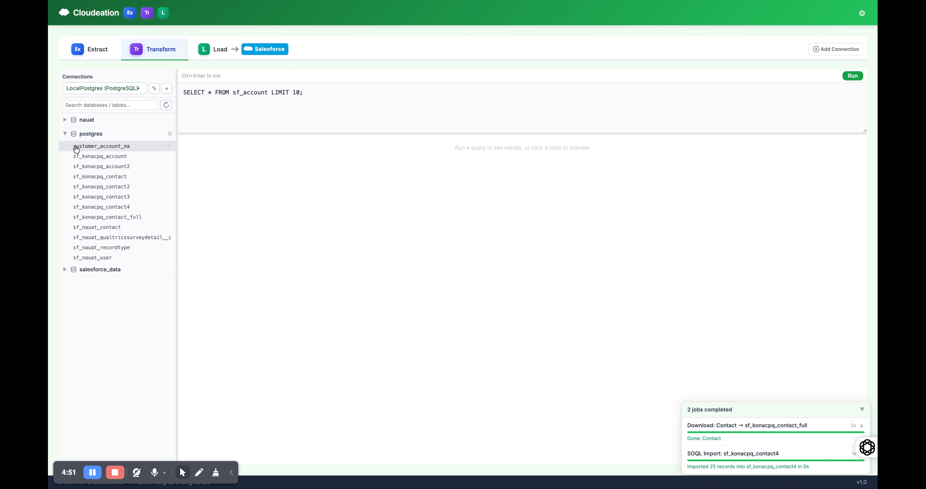
click(134, 219)
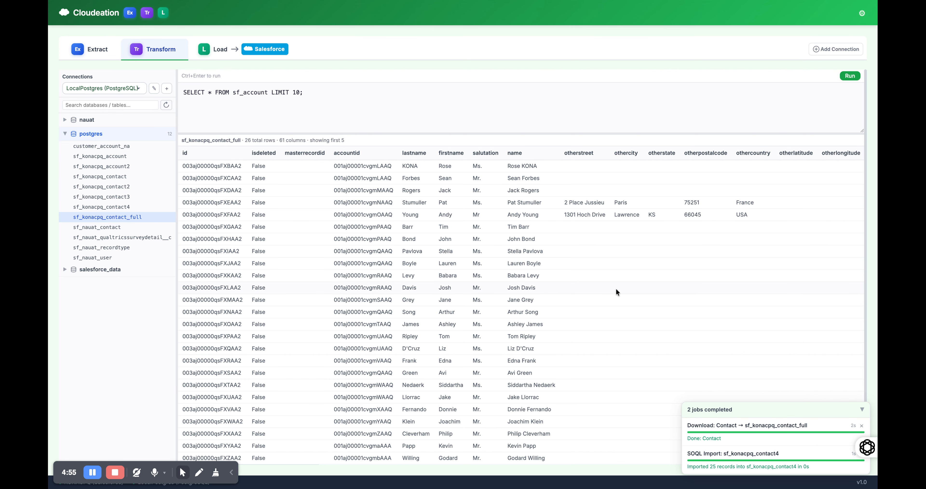
scroll(616, 288, down, 1)
scroll(616, 288, up, 1)
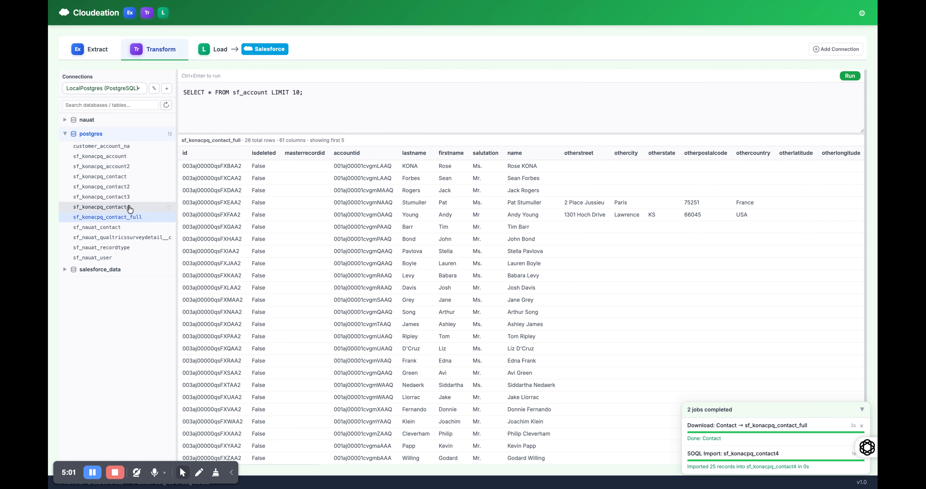
click(130, 209)
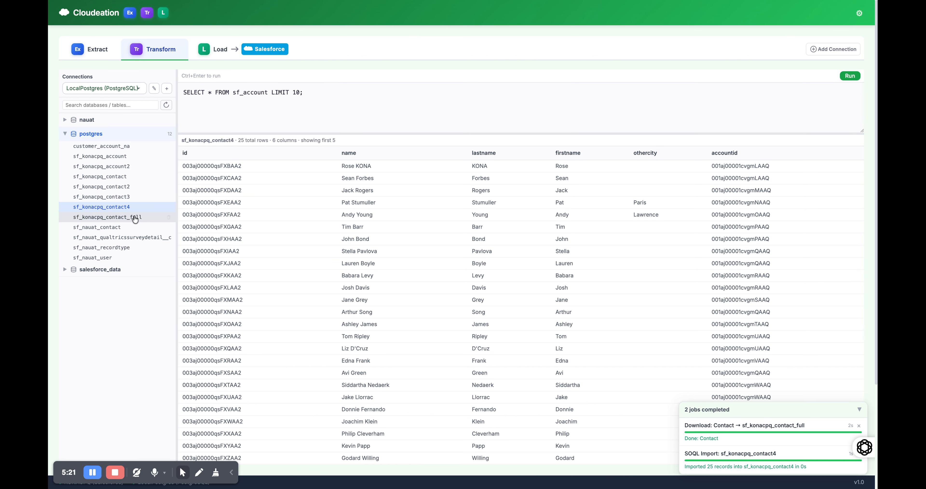
click(135, 218)
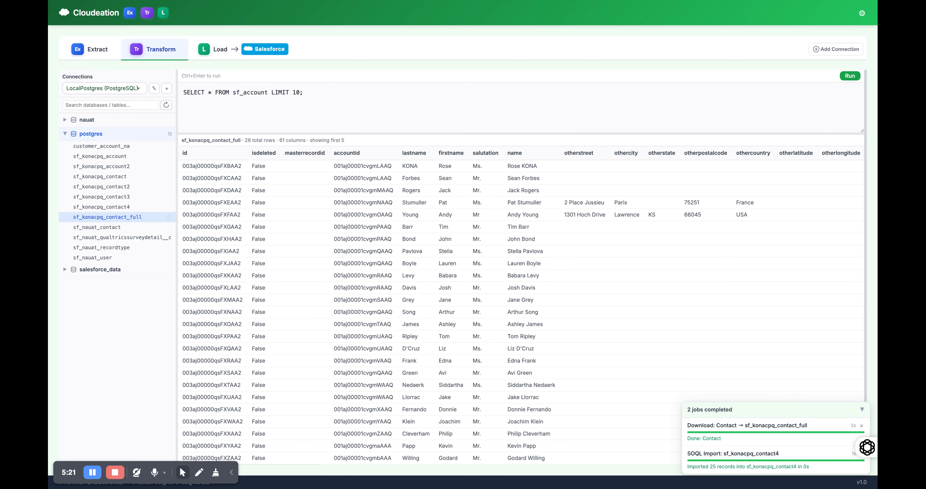
click(119, 207)
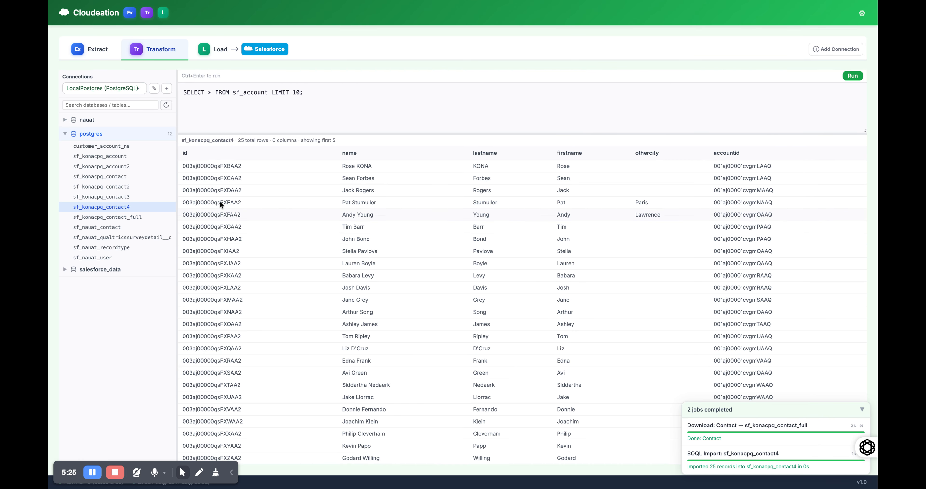
Run an update on sf_konacpq_contact4 that sets a new lastname for the first contact, matched by its copied id
drag(244, 166, 184, 167)
key(super+c)
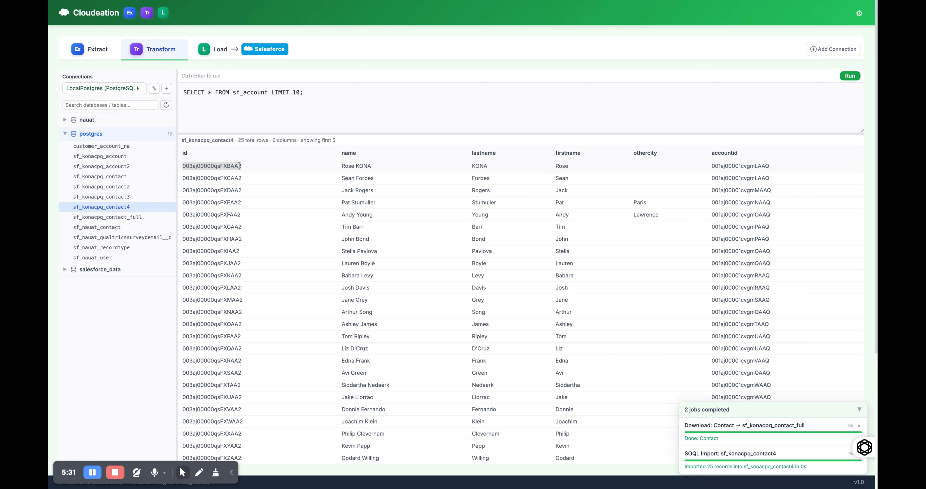
drag(304, 92, 182, 92)
text(updat)
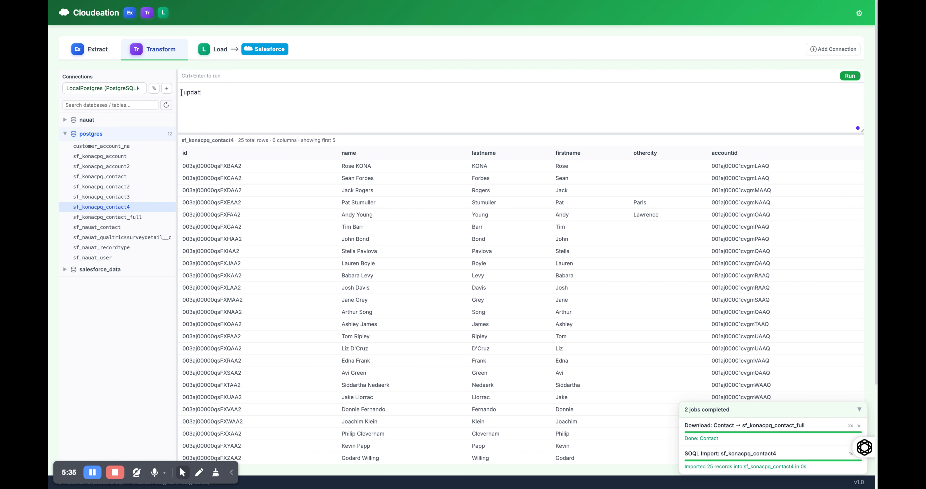
text(e sf_konacpq_contact4 set lastn)
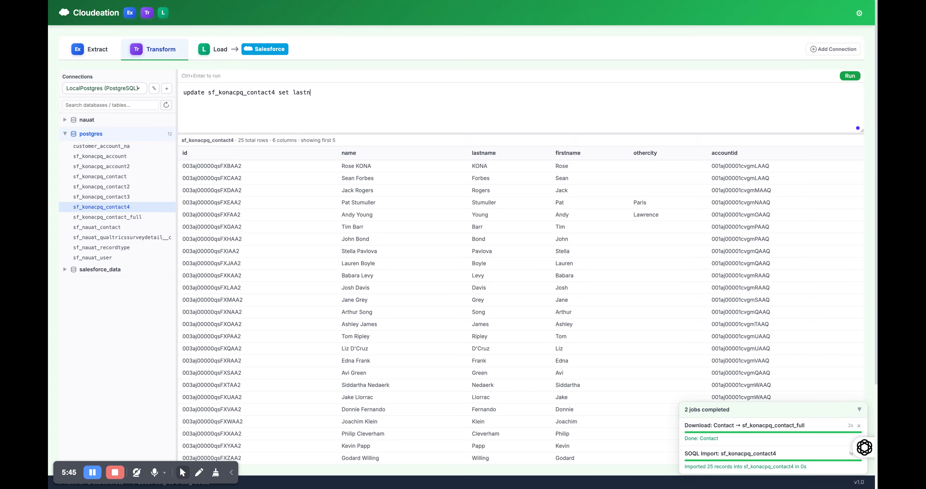
text(aame = 'Gandhi' where id = ')
key(super+v)
text(')
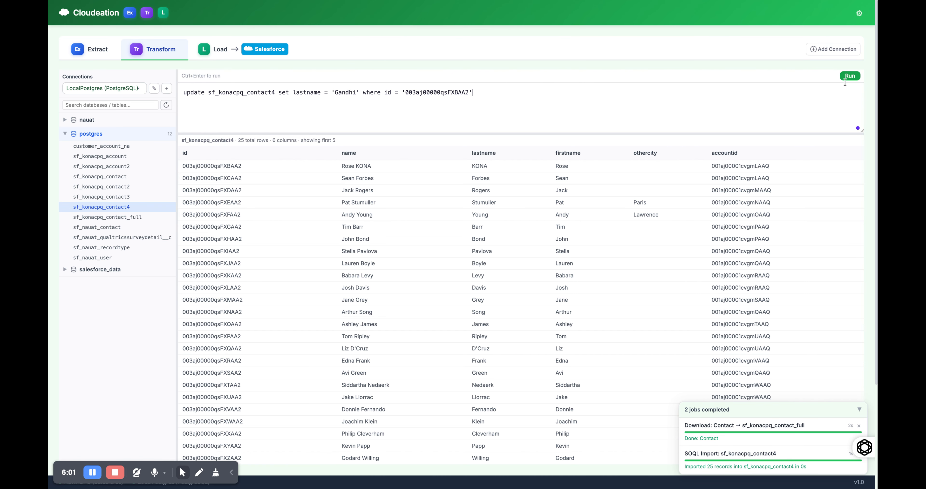
click(858, 78)
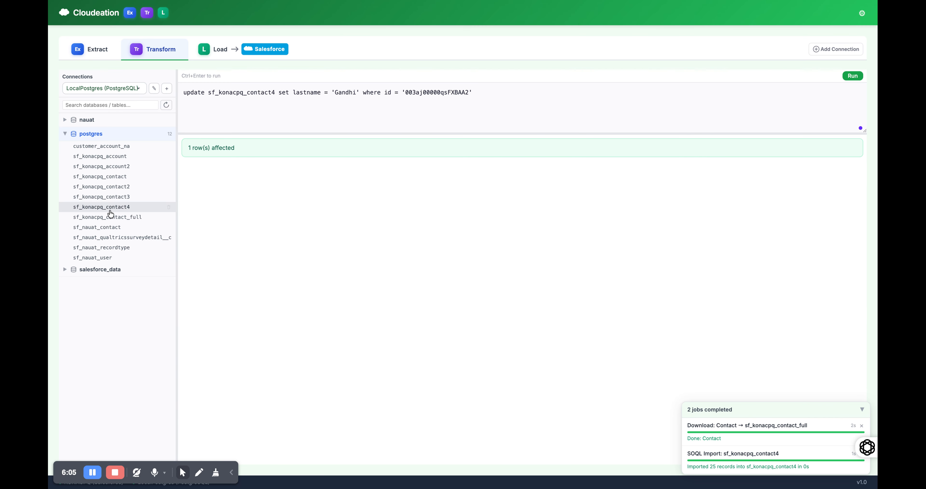
Reload the sf_konacpq_contact4 preview, then rewrite the update statement as a select * from sf_konacpq_contact4 filtered by the same id and run it
click(102, 207)
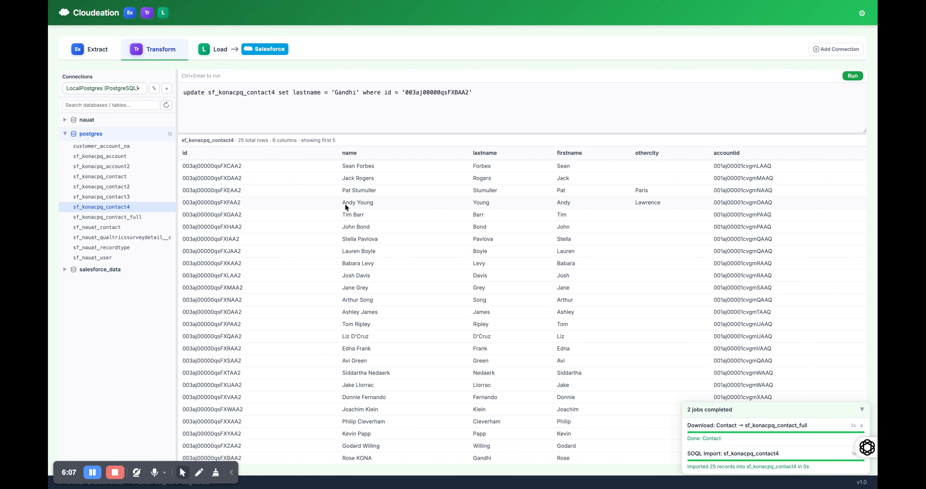
click(488, 103)
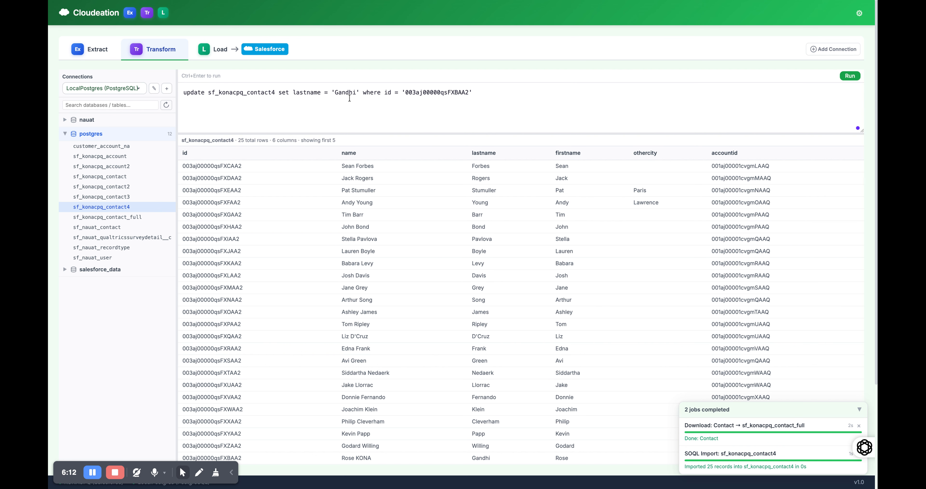
drag(360, 92, 279, 93)
text(where)
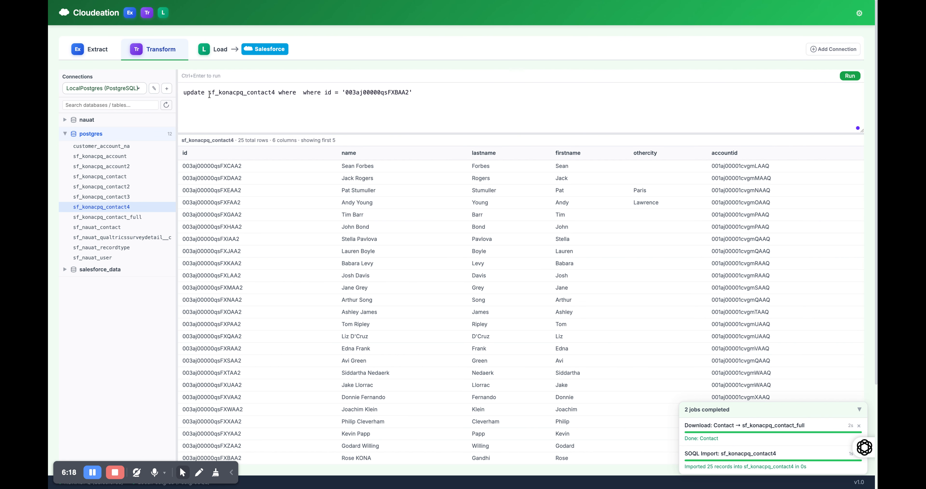
drag(210, 93, 164, 92)
text(sel)
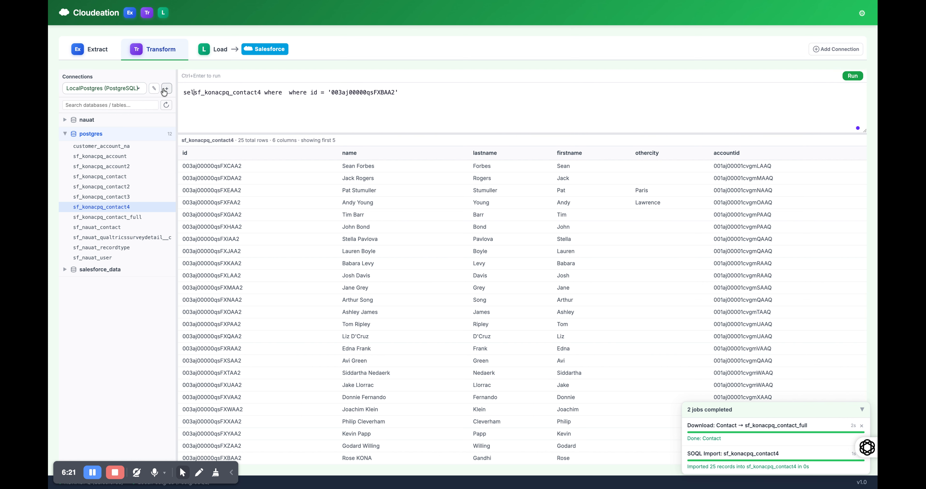
text(ect * from)
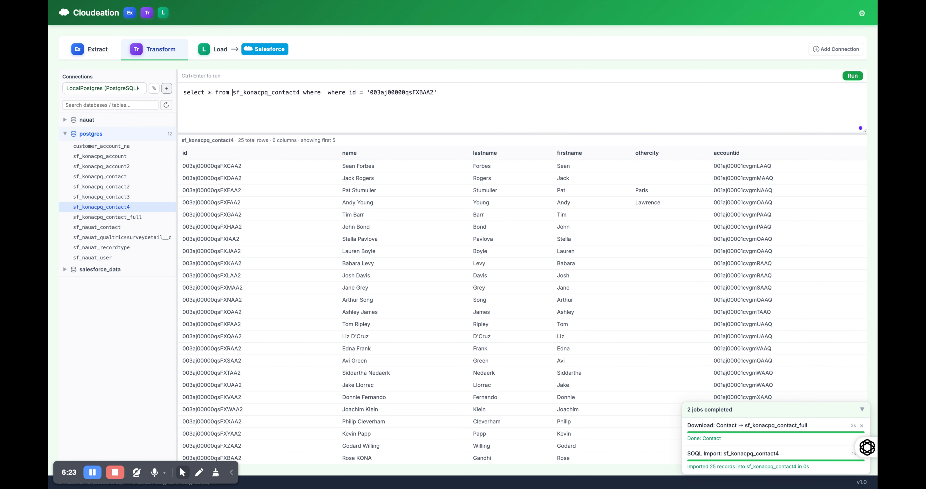
click(862, 83)
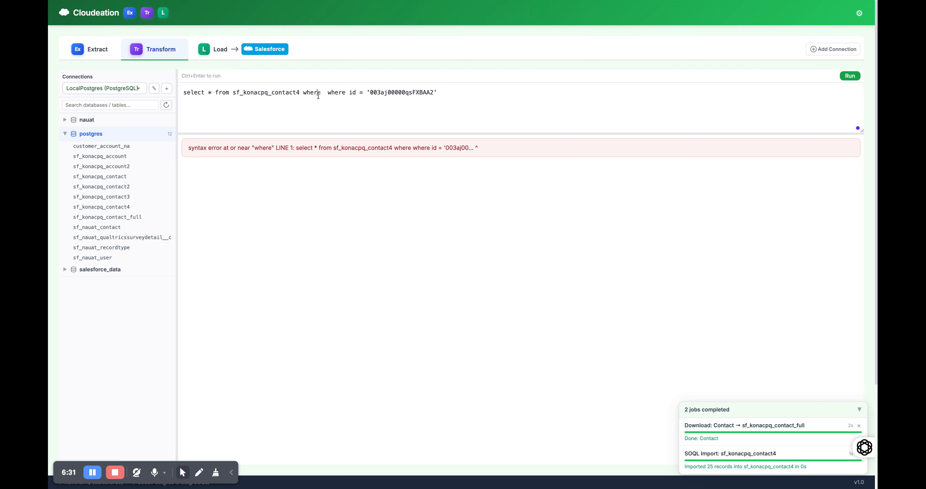
Remove the duplicate where from the select query, rerun it and check the lastname value of the returned contact
click(325, 104)
key(Delete)
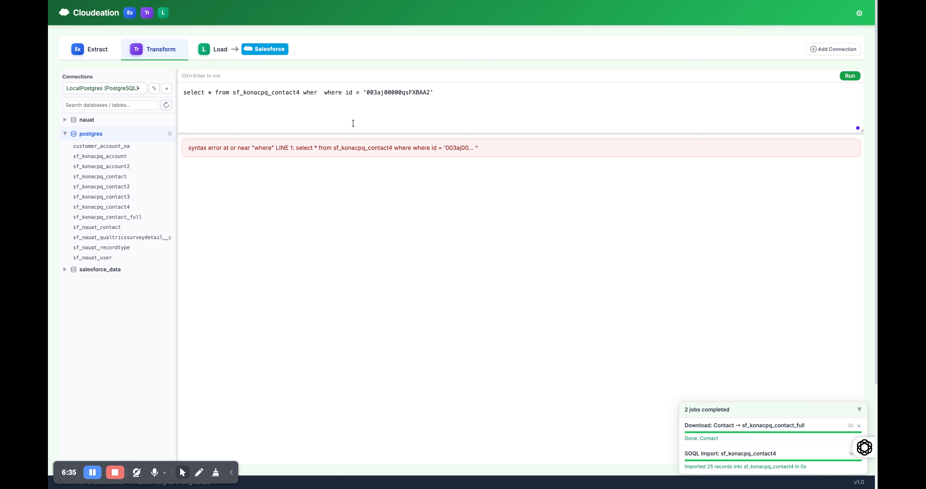
key(BackSpace)
key(BackSpace)
key(BackSpace)
key(BackSpace)
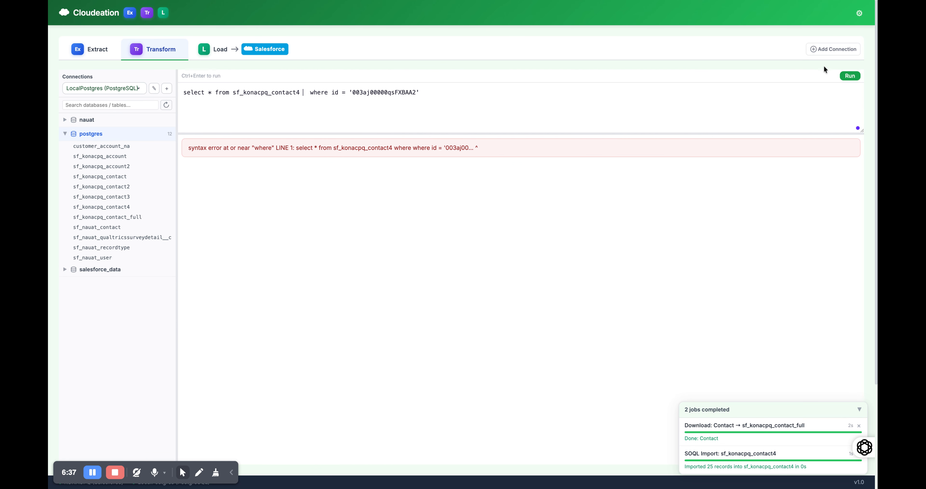
click(849, 76)
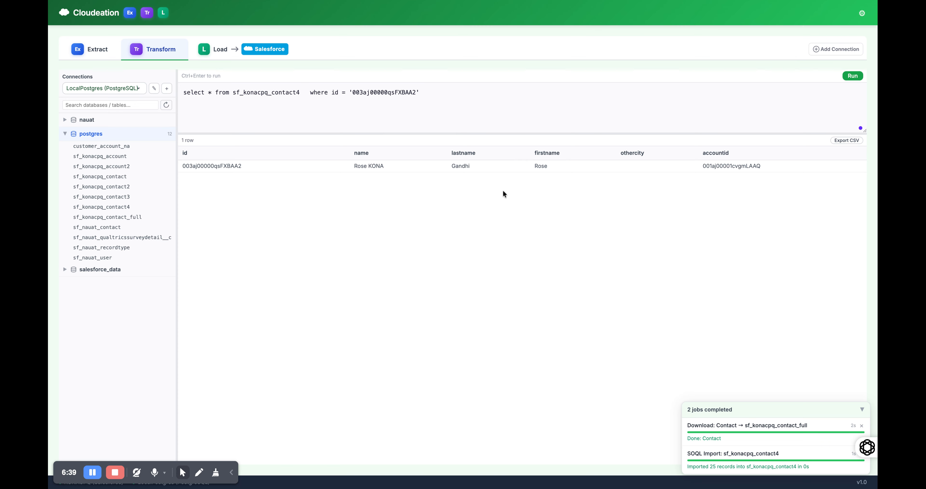
double_click(461, 166)
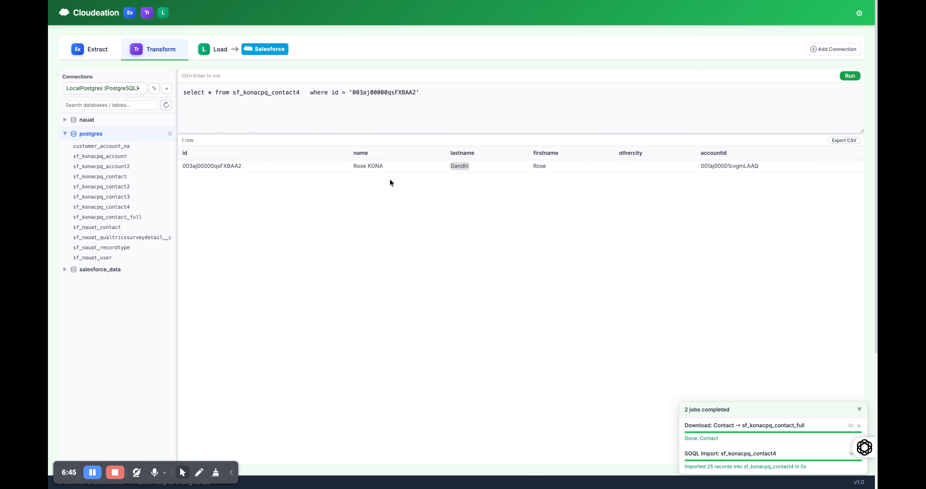
click(313, 120)
Set up a Salesforce load from the table sf_konacpq_contact4 to the Contact object in KONACPQ and display its column mapping
click(232, 56)
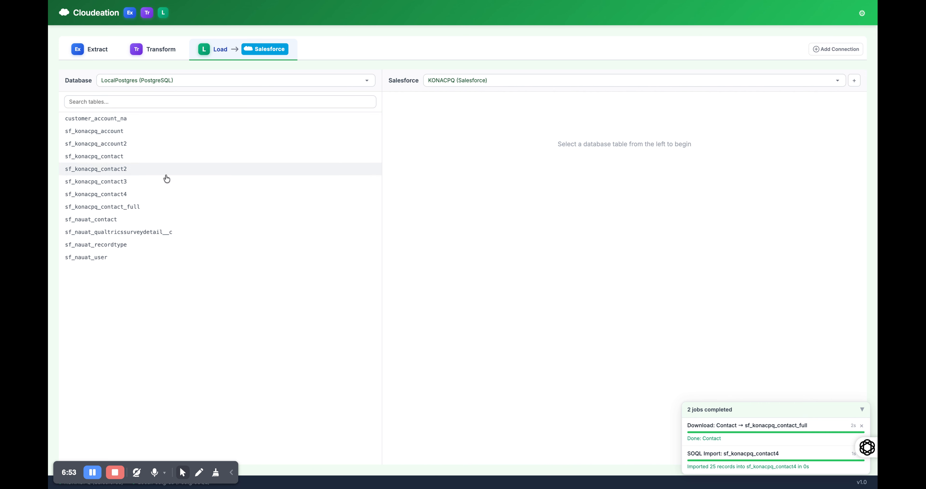
click(113, 197)
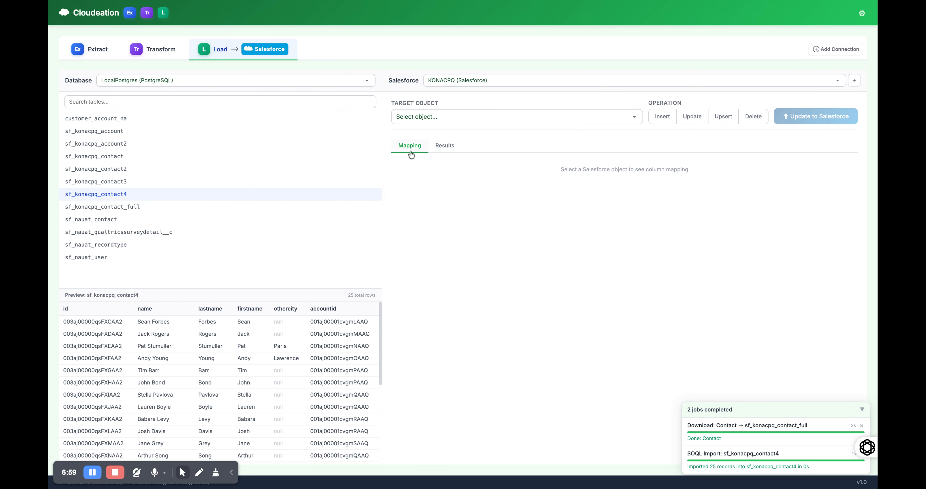
click(445, 147)
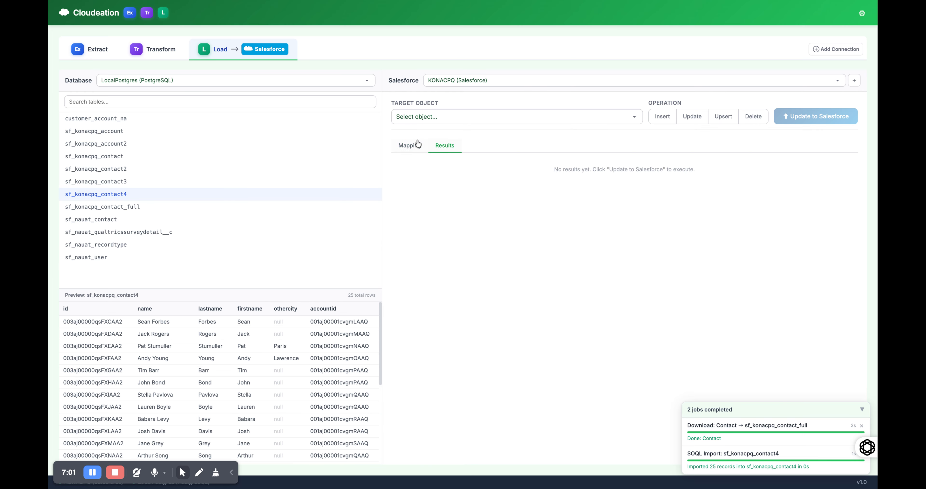
click(446, 118)
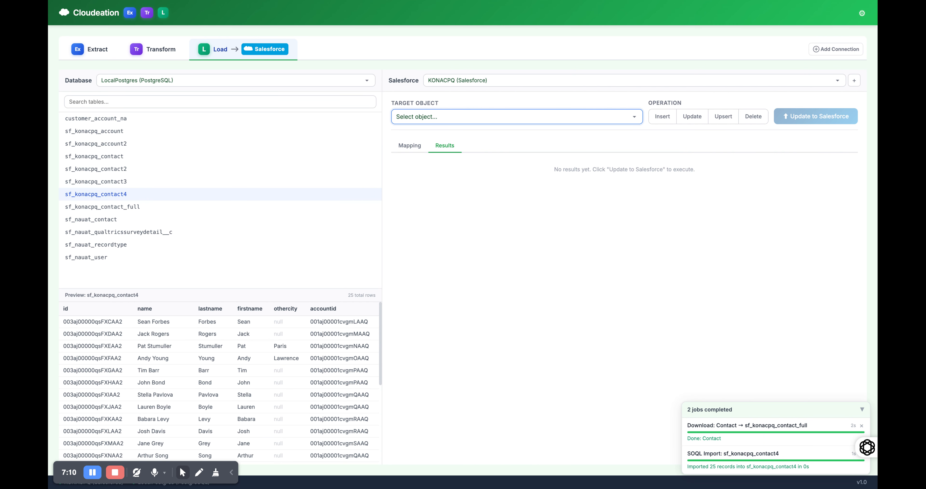
click(439, 153)
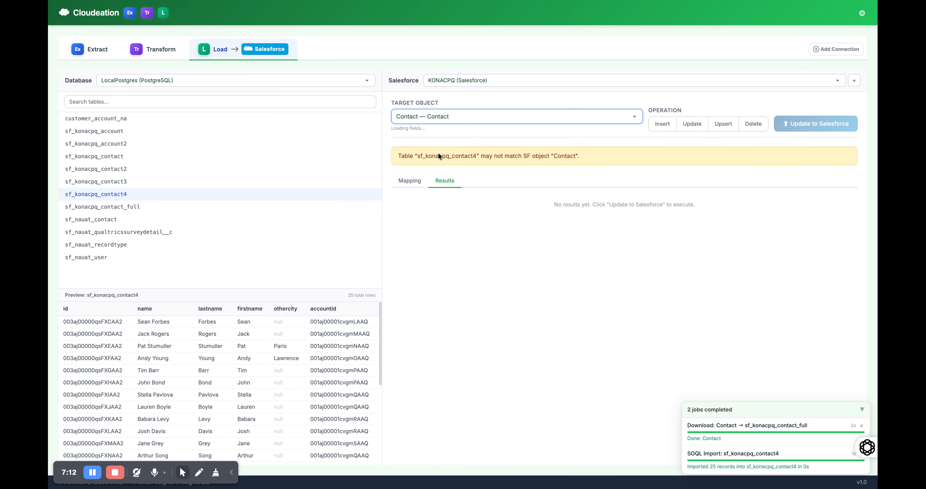
click(417, 186)
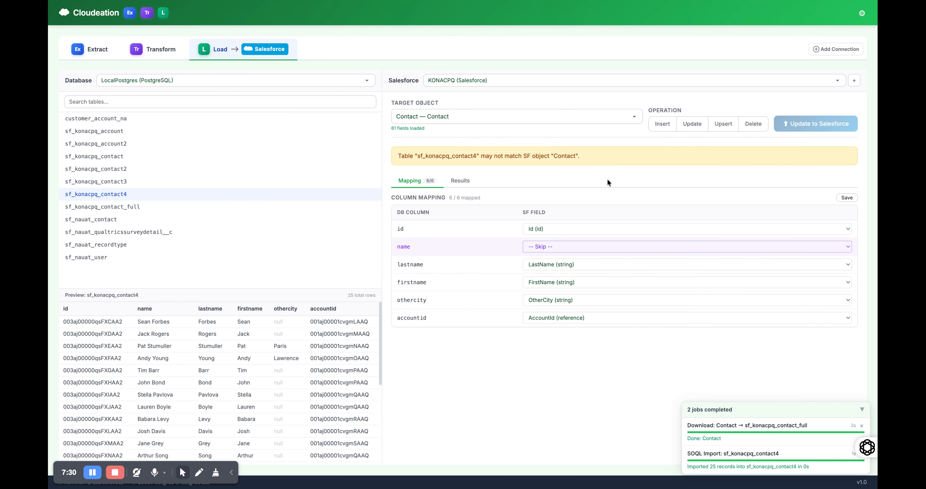
Set the load operation to Update for the Contact object and review the warning about the source table
click(698, 125)
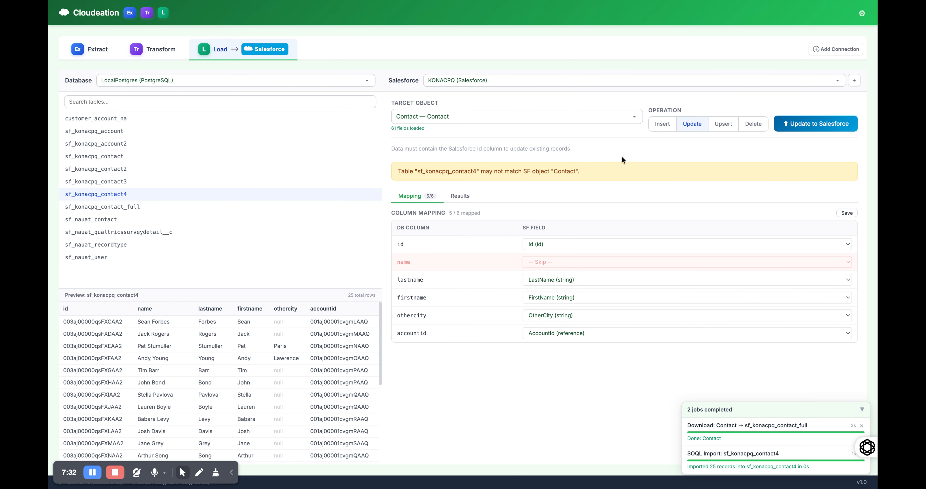
drag(578, 171, 422, 172)
click(421, 172)
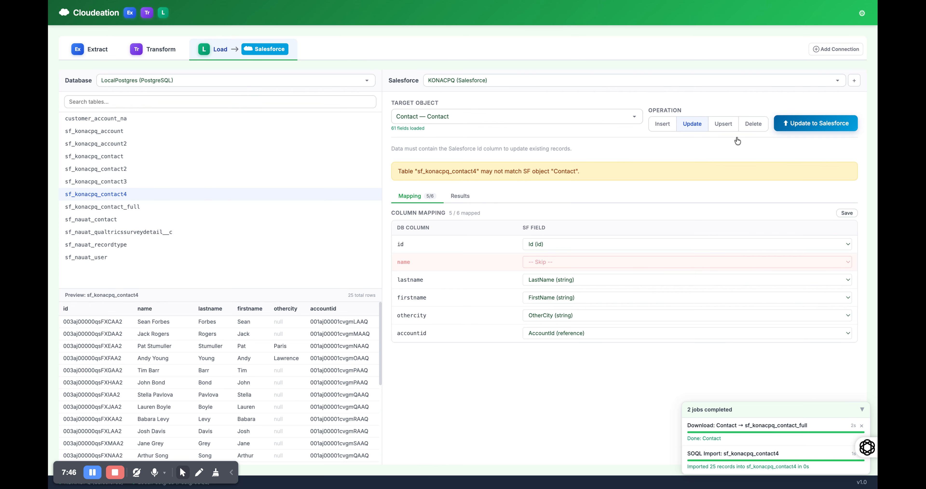
Run the update of Contact from sf_konacpq_contact4, confirming with the instance name KONACPQ and the production acknowledgement
click(814, 127)
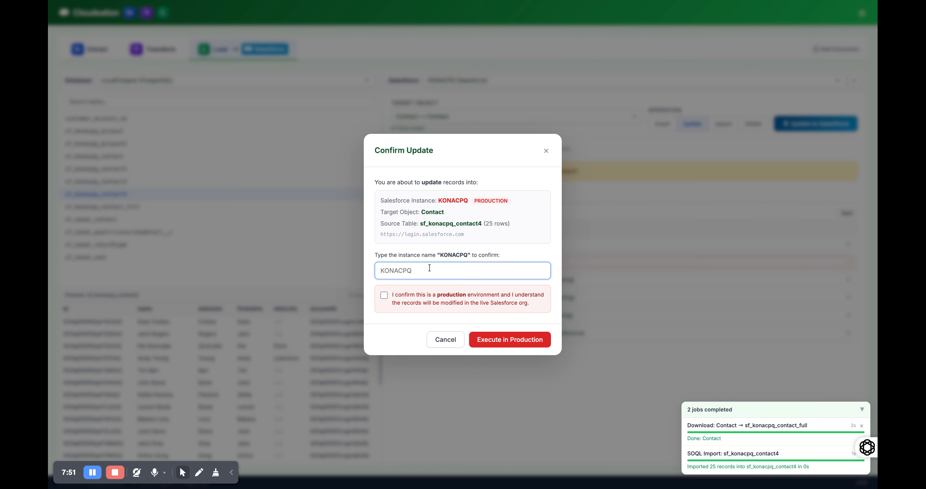
text(KONACP)
key(shift+Tab)
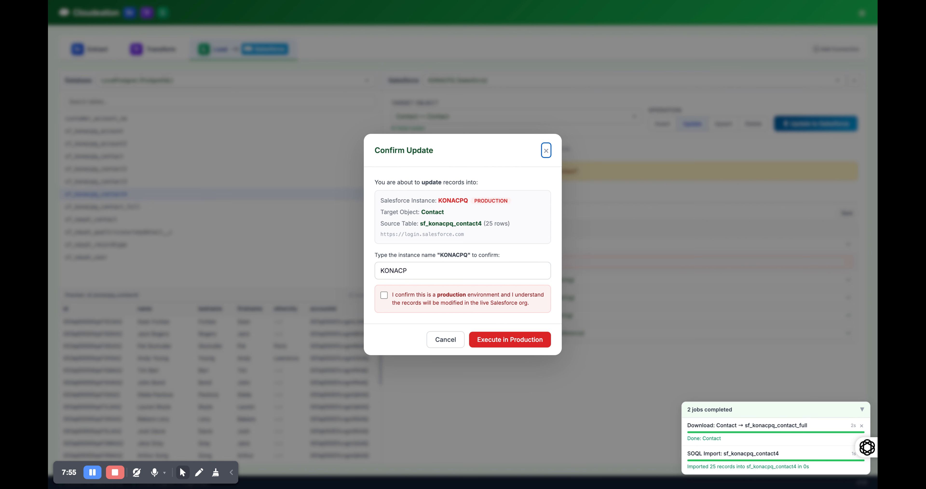
click(449, 274)
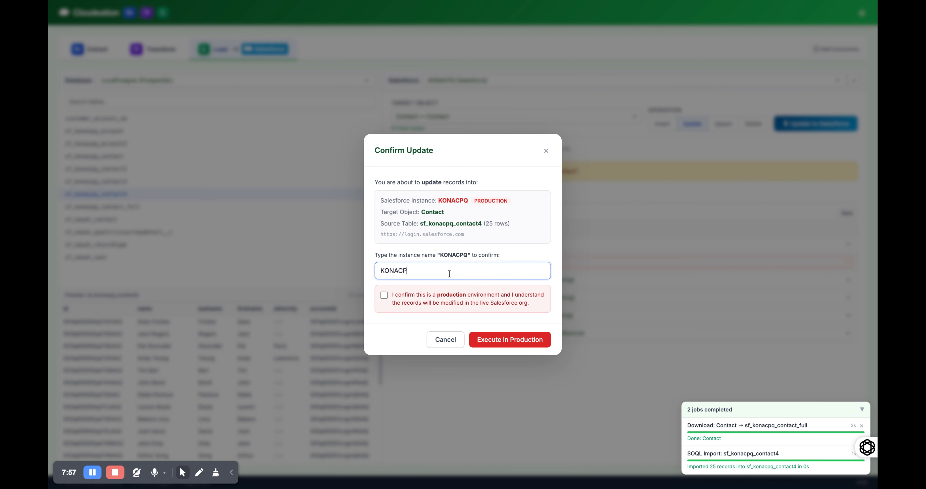
text(Q)
click(485, 225)
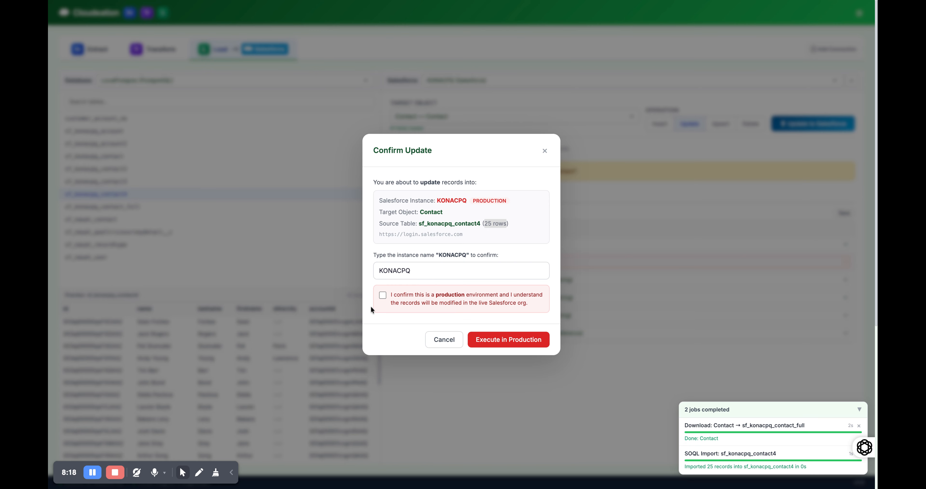
click(382, 294)
click(500, 341)
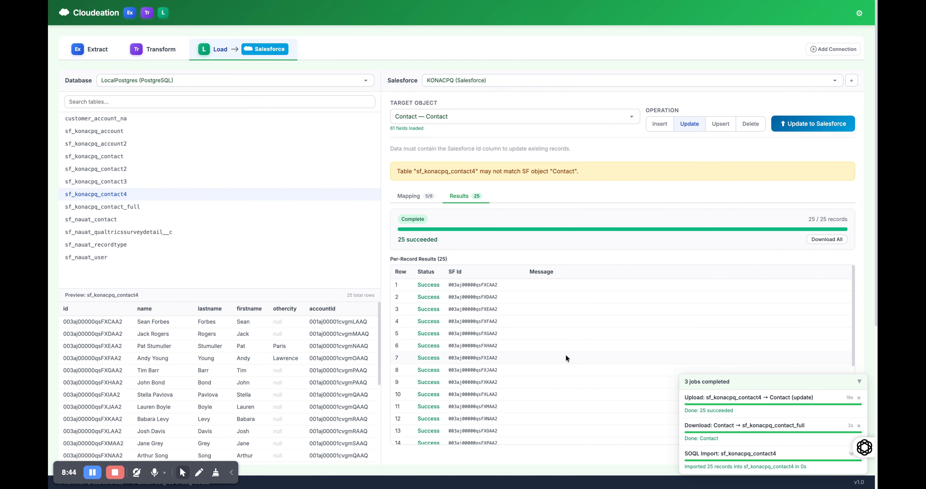
Review the per-record update results and select sf_konacpq_contact_full as the source table
scroll(566, 353, down, 10)
scroll(566, 358, up, 7)
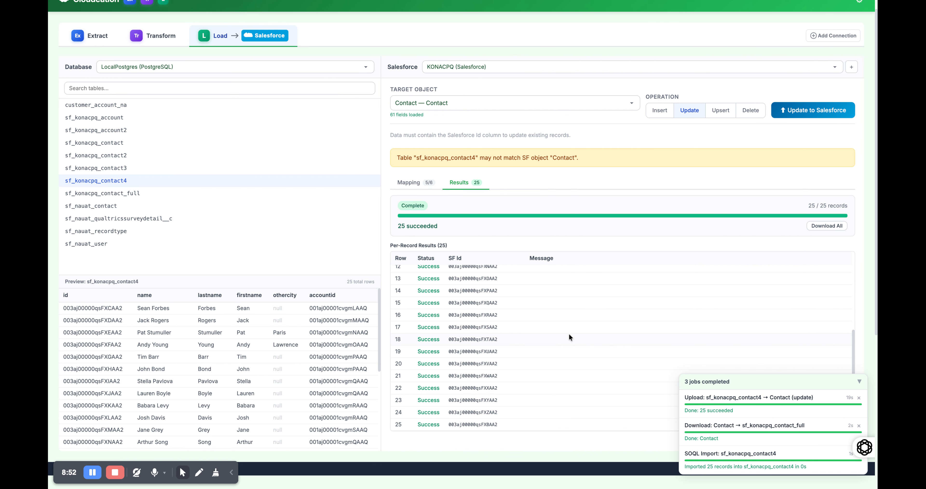
click(250, 222)
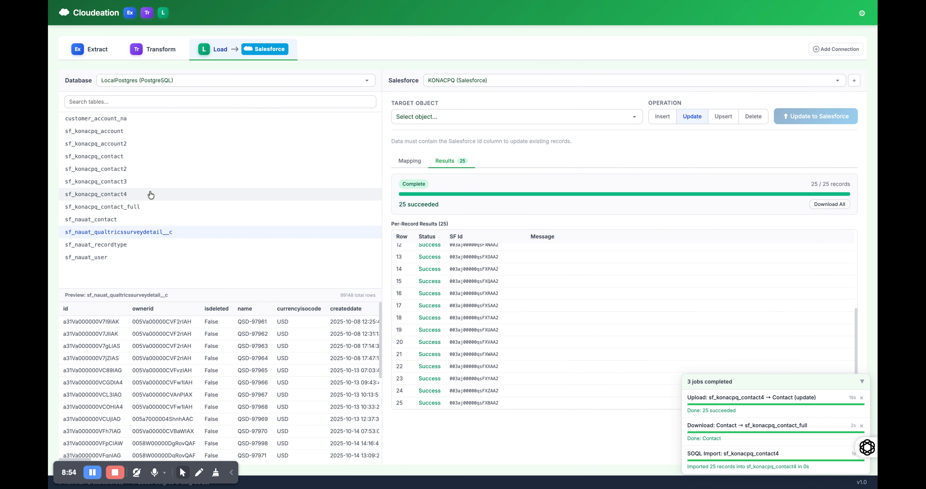
click(140, 207)
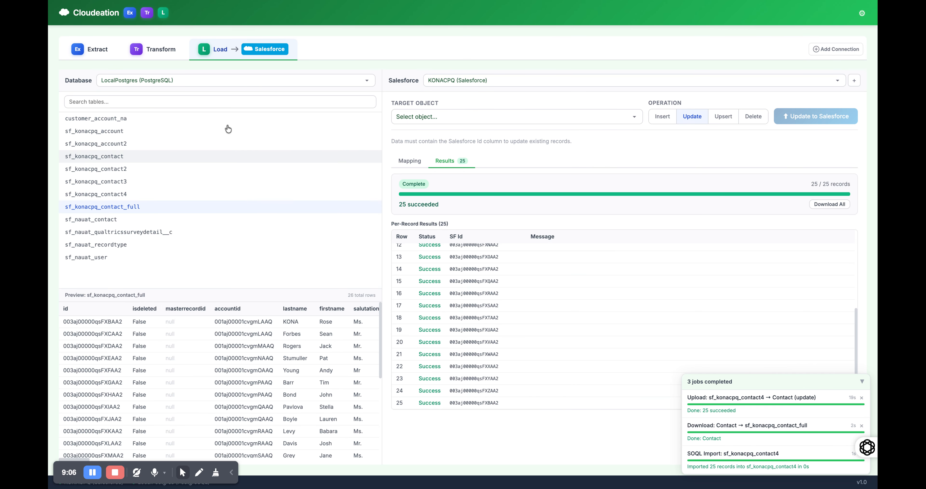
Compare the edited contact's lastname in the local select result with the previously extracted Salesforce Contact results
click(155, 55)
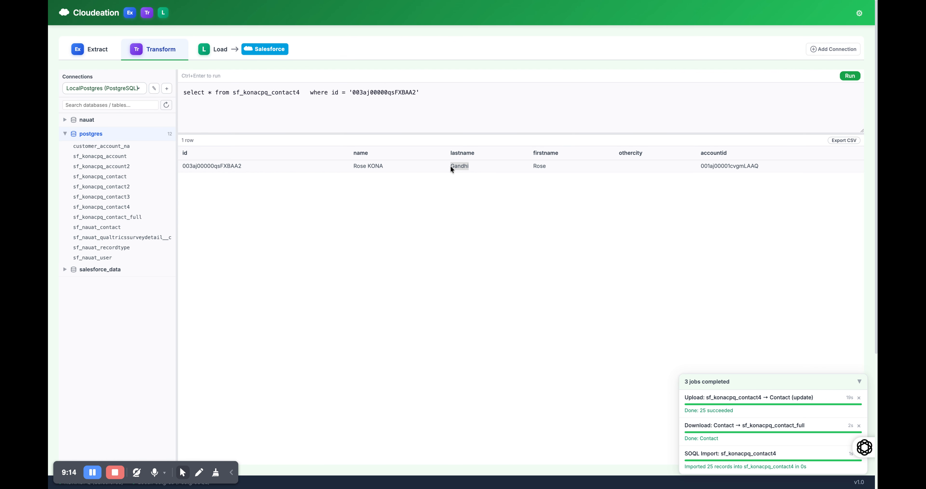
click(450, 229)
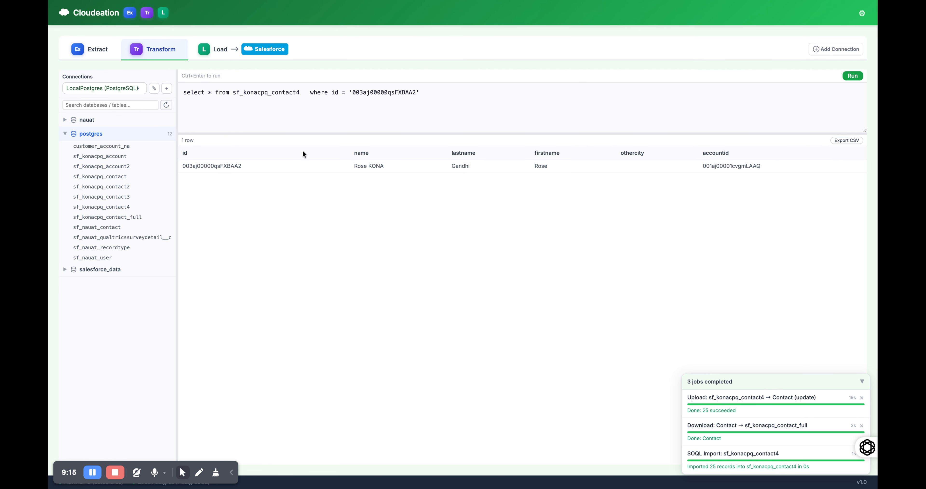
click(90, 54)
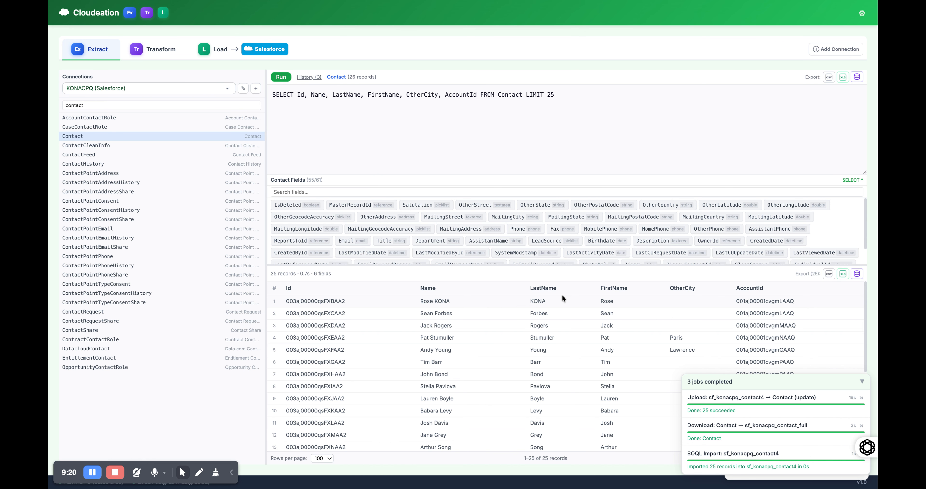
click(395, 148)
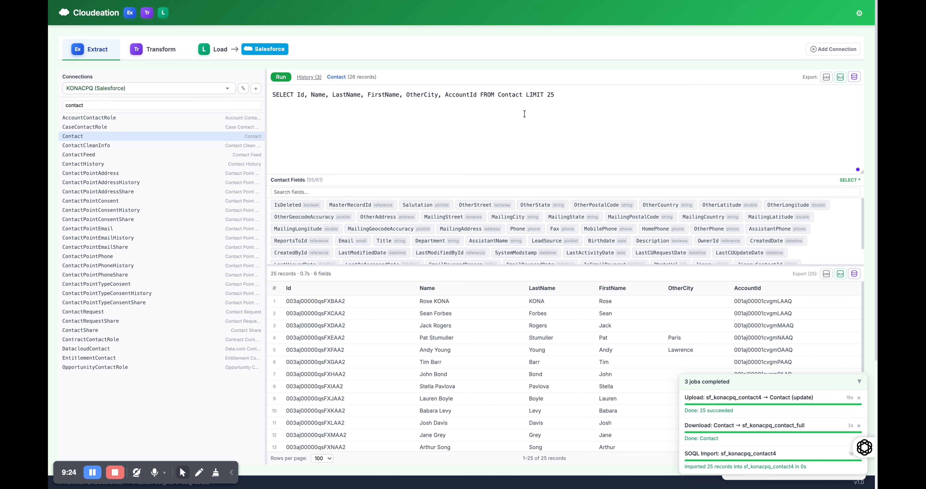
Copy the id condition from the local select query, paste it over LIMIT 25 in the Salesforce Contact query and run it
click(184, 58)
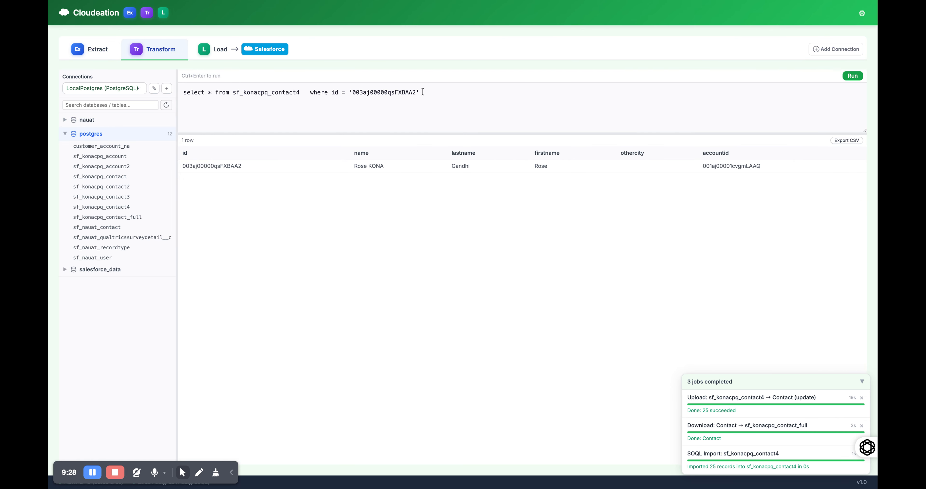
drag(423, 92, 331, 94)
key(ctrl+c)
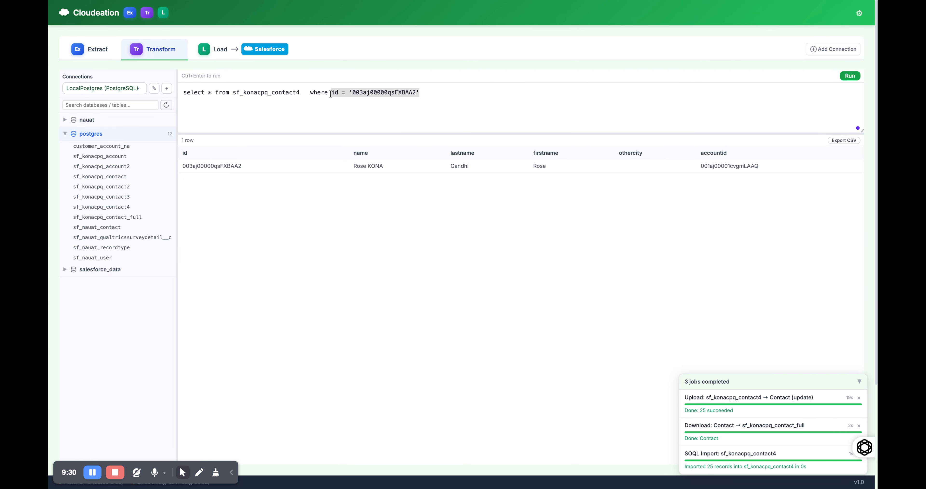
click(80, 49)
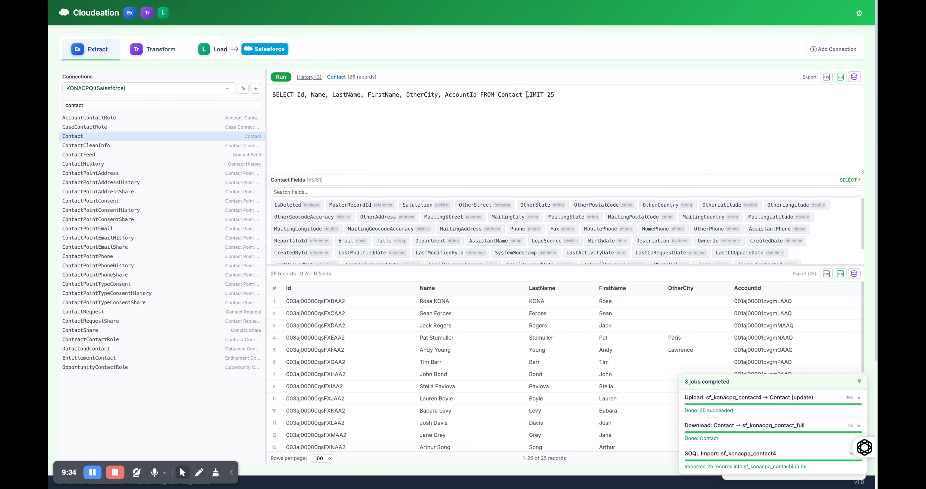
drag(525, 94, 561, 95)
key(ctrl+v)
click(280, 79)
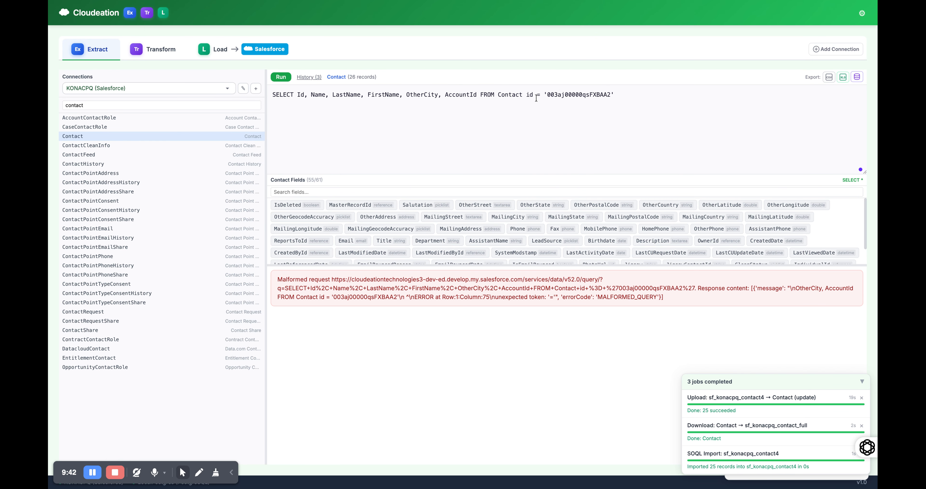
Insert where before the id condition in the Contact query, rerun it and check the returned LastName
click(523, 96)
text(where)
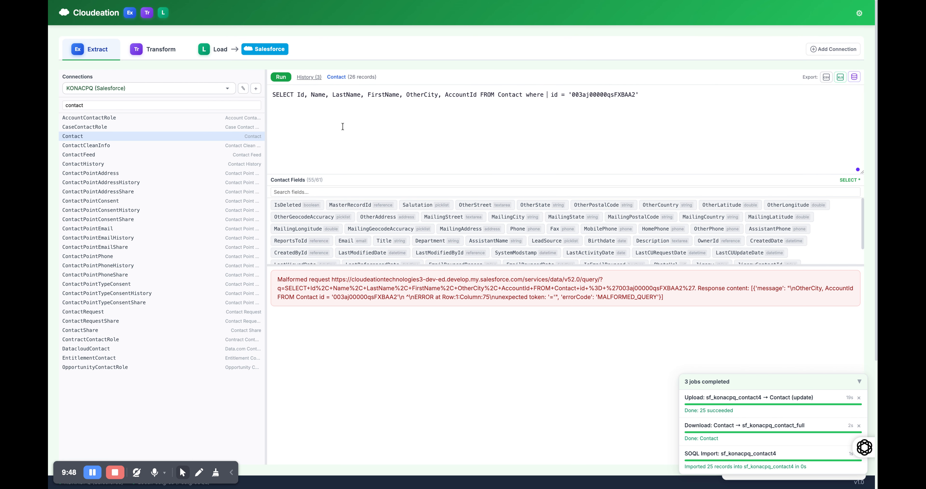
click(281, 77)
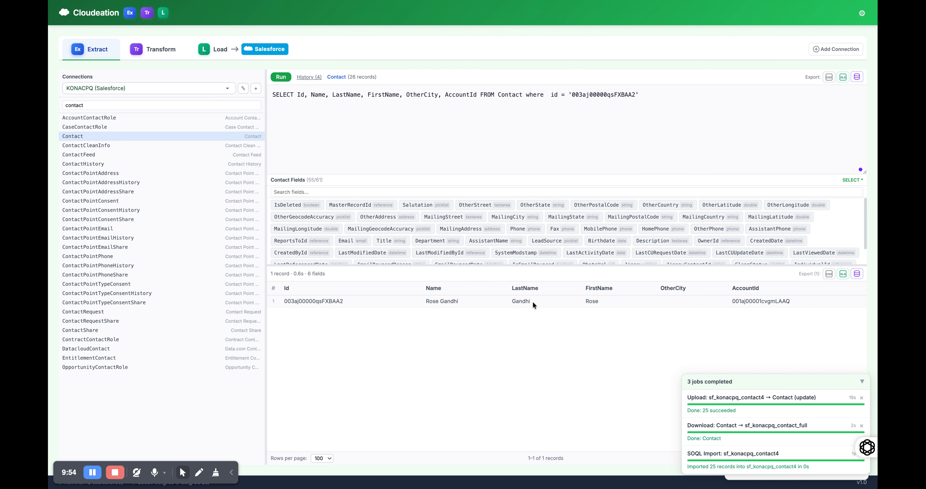
drag(536, 300, 511, 300)
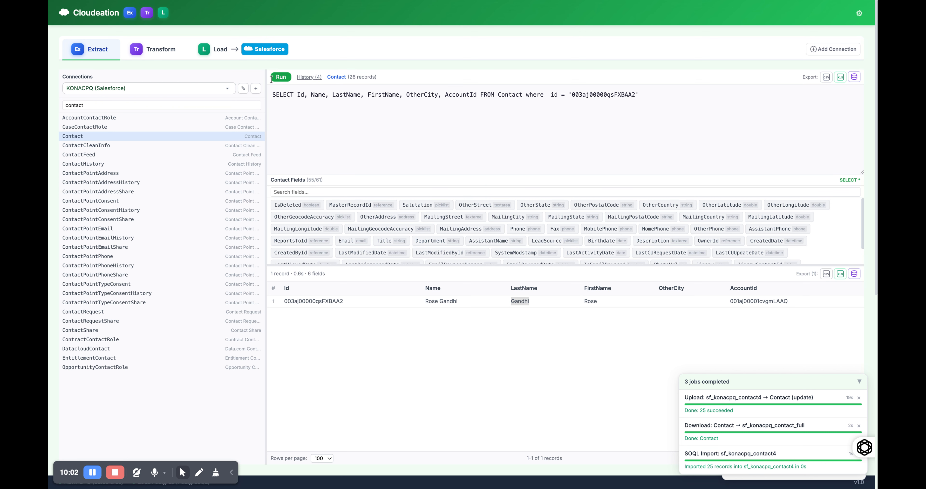
Set Contact as the load target for sf_konacpq_contact_full and review the full column mapping with the completed jobs list collapsed
click(230, 54)
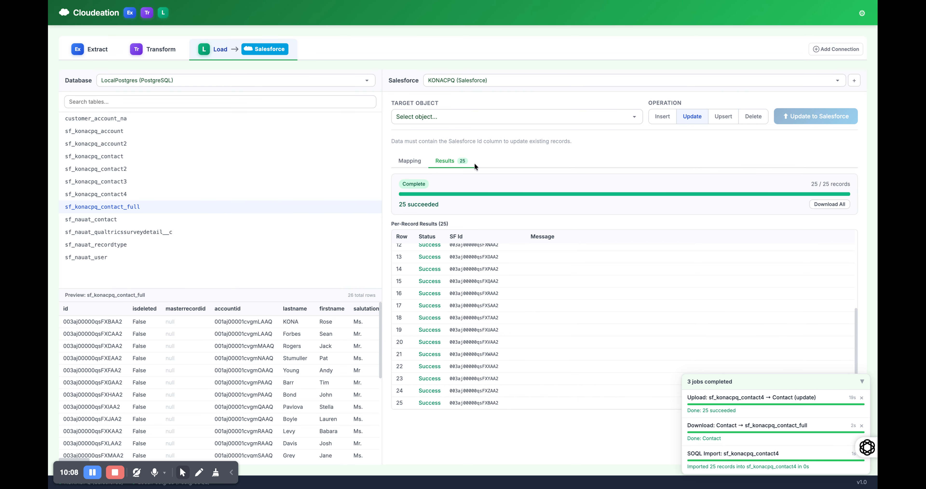
click(419, 163)
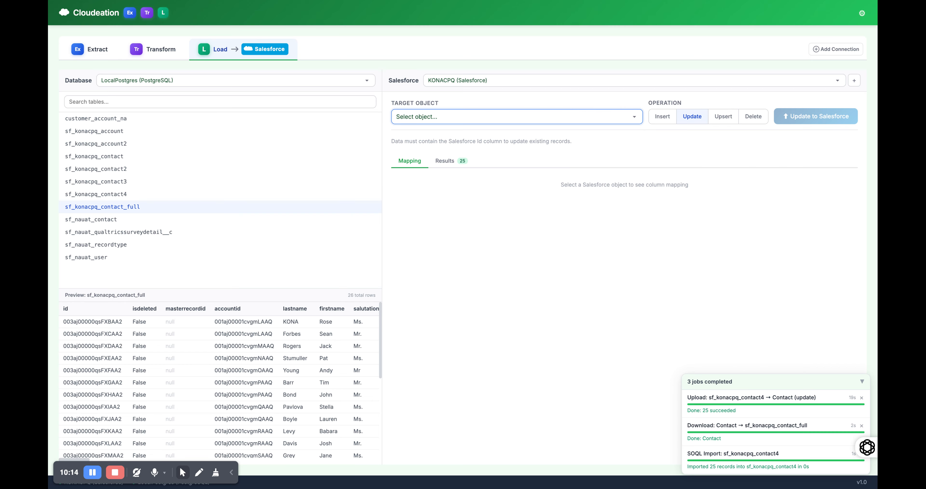
click(499, 219)
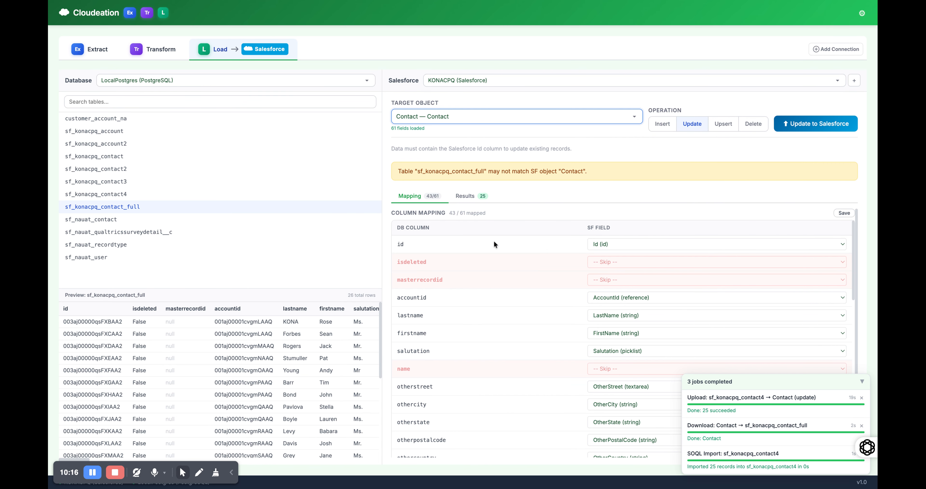
scroll(549, 316, down, 8)
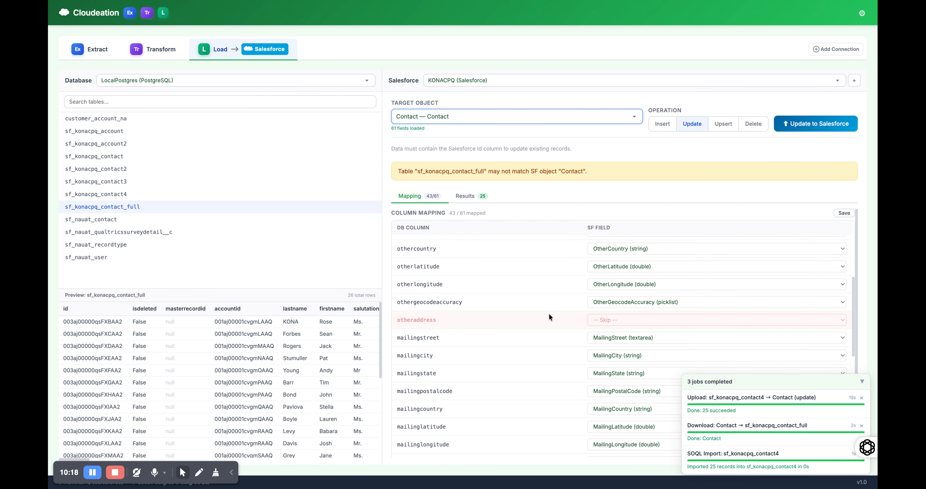
scroll(549, 313, down, 2)
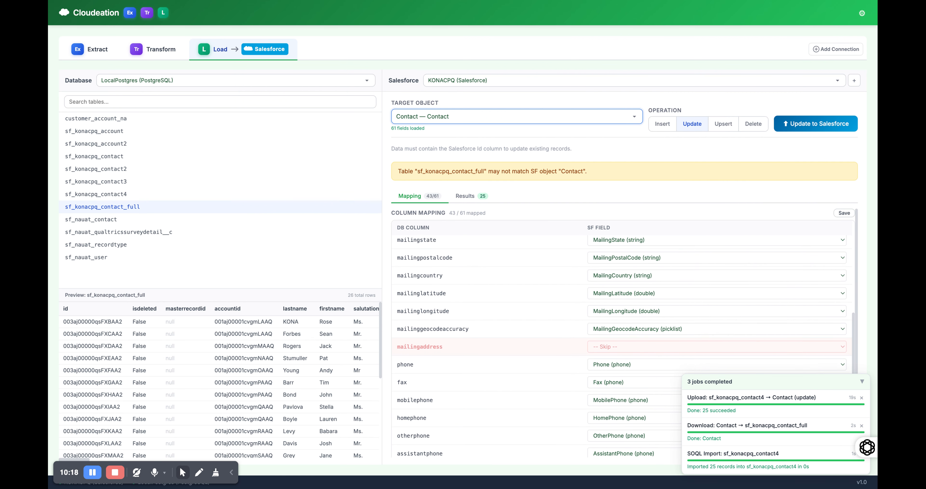
click(861, 381)
scroll(542, 367, down, 15)
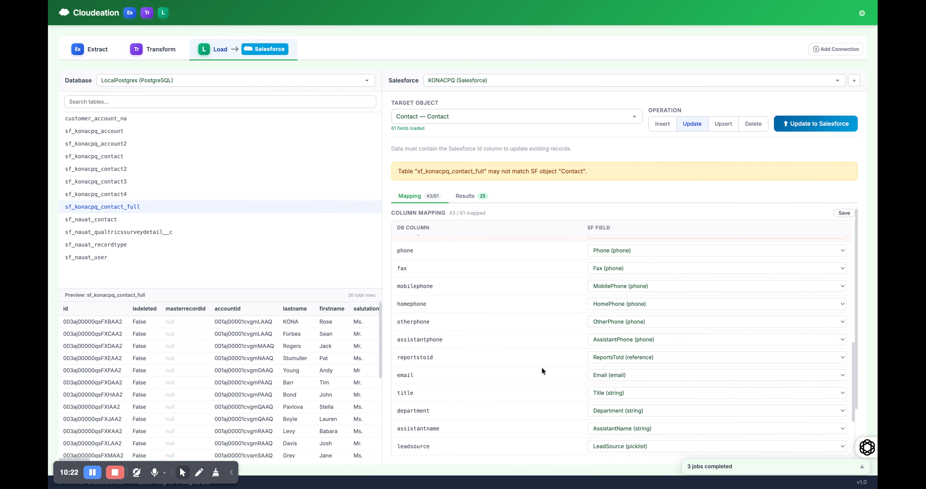
scroll(634, 264, down, 5)
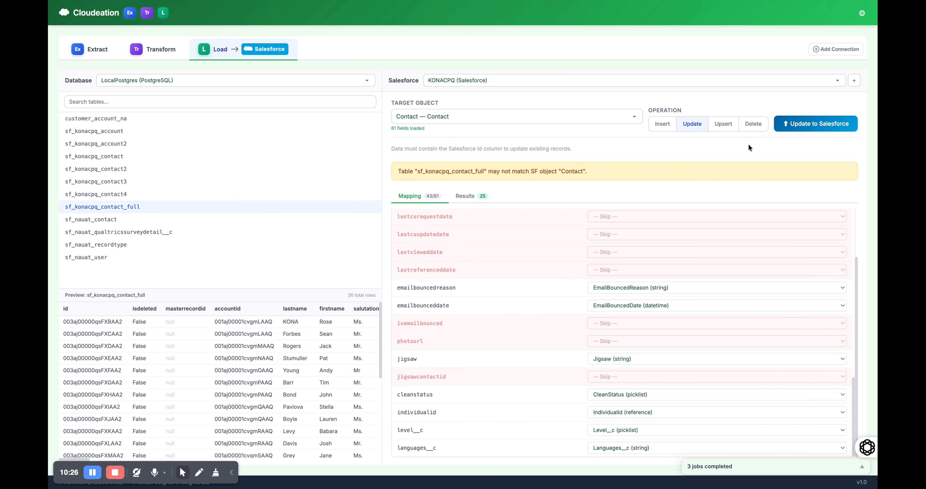
Run the update of Contact from sf_konacpq_contact_full, confirming with the instance name KONACPQ and the production acknowledgement
click(815, 129)
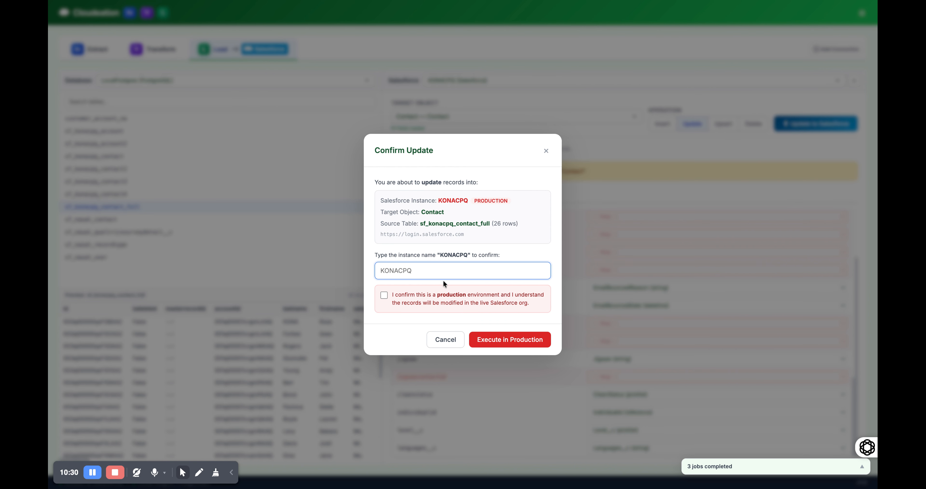
text(KONACPQ)
click(384, 295)
click(497, 338)
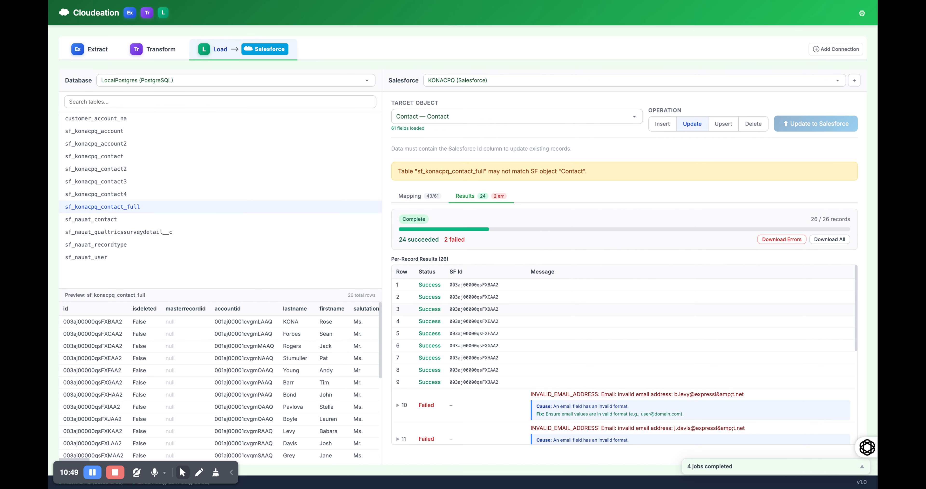
Examine the failed records in the per-record results and expand the record data of row 10
scroll(595, 341, down, 3)
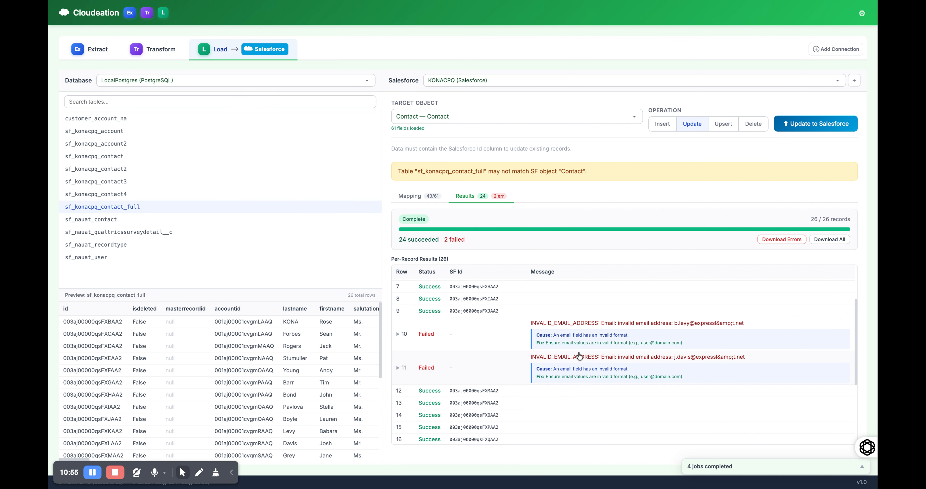
click(653, 347)
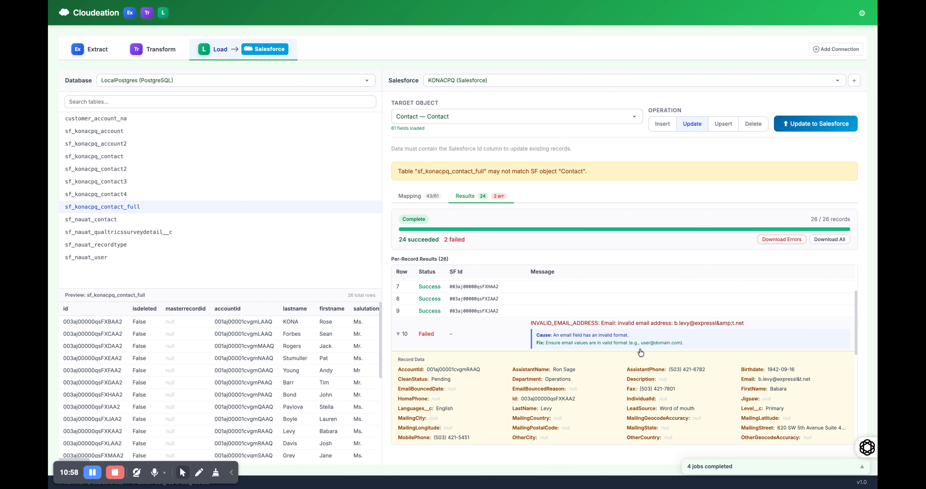
scroll(643, 377, down, 3)
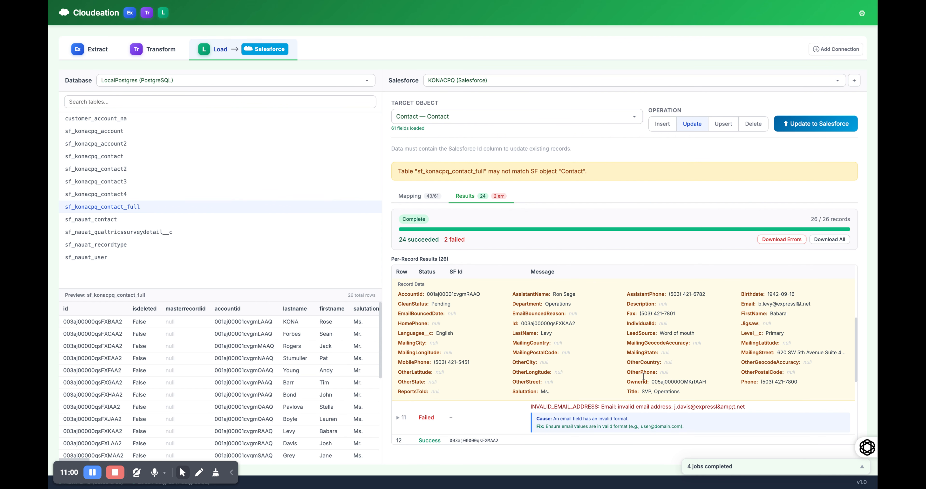
scroll(604, 352, down, 2)
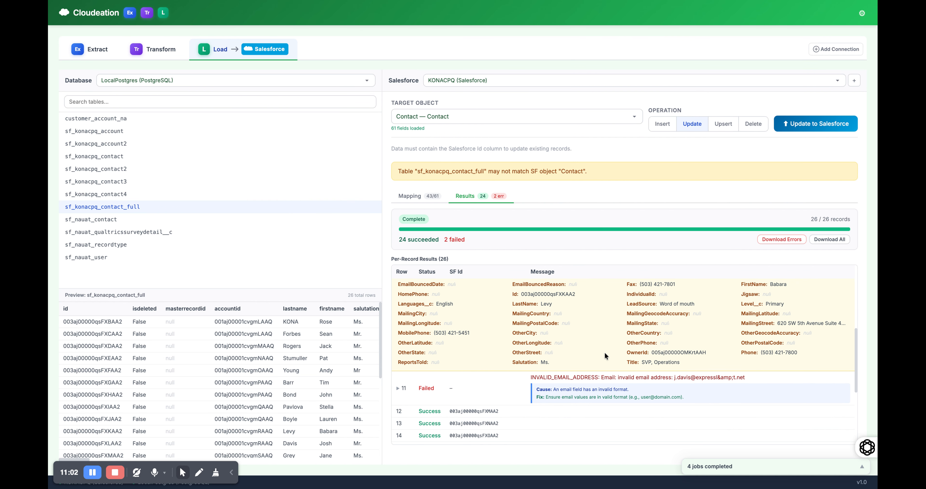
scroll(615, 350, up, 3)
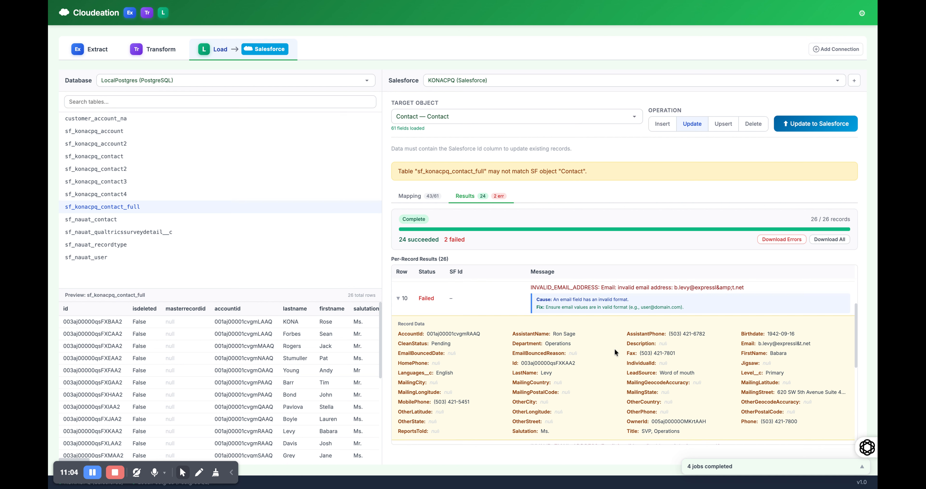
Expand the record data of failed row 11 and review the remaining per-record results of the Contact update
scroll(615, 349, down, 3)
click(574, 402)
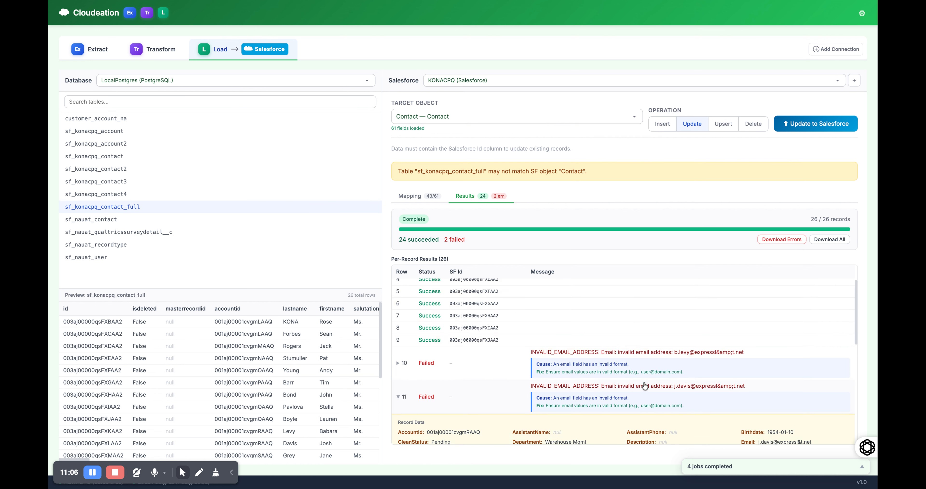
scroll(645, 386, down, 3)
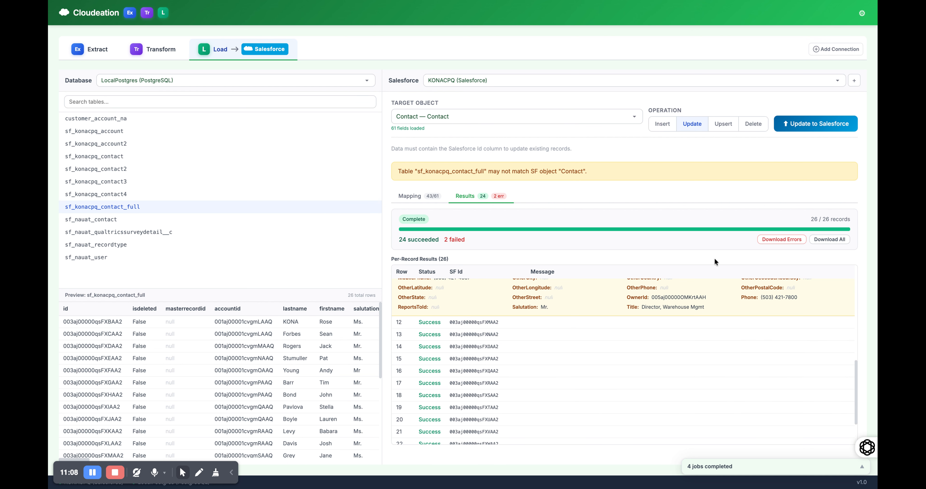
scroll(696, 332, up, 6)
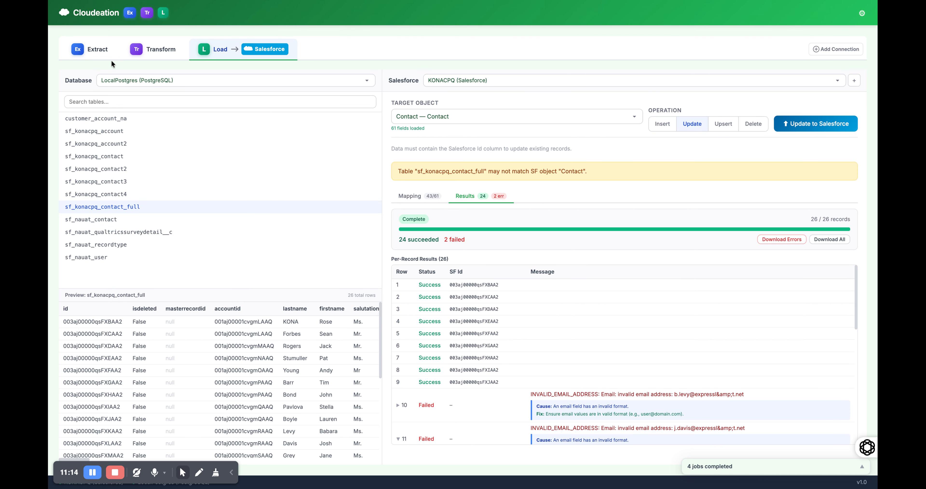
Choose CSV File Import as the extract source, view its file upload area, and open the Transform workspace
click(102, 57)
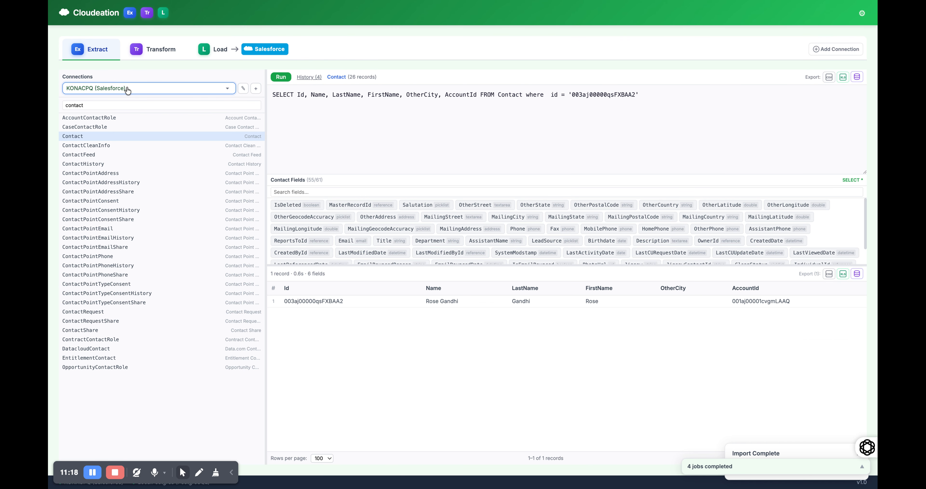
click(120, 123)
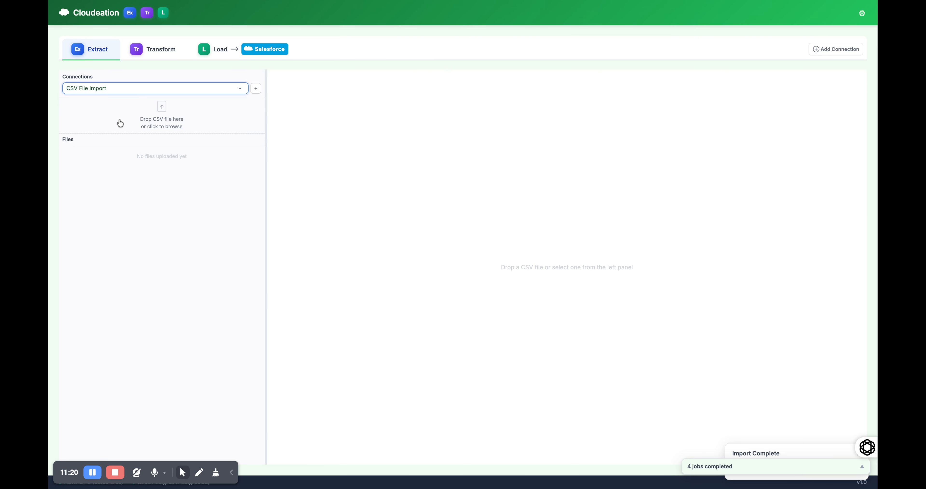
click(158, 129)
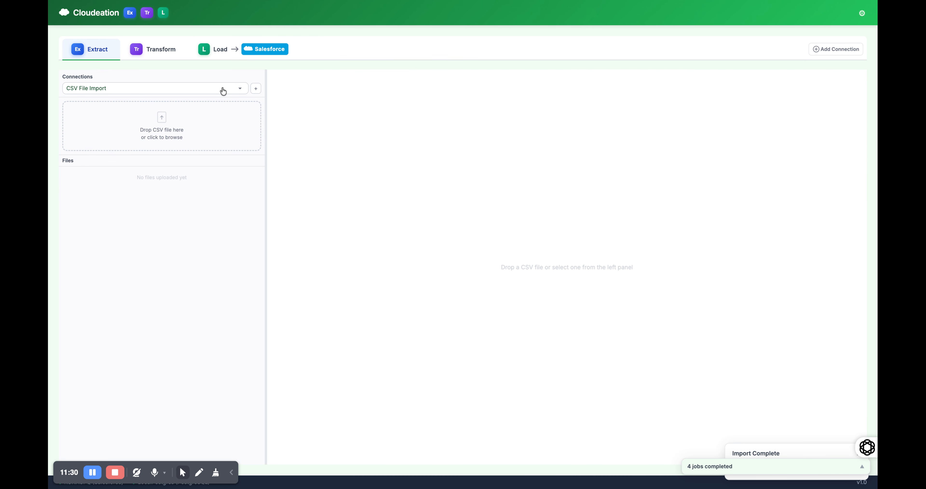
click(160, 50)
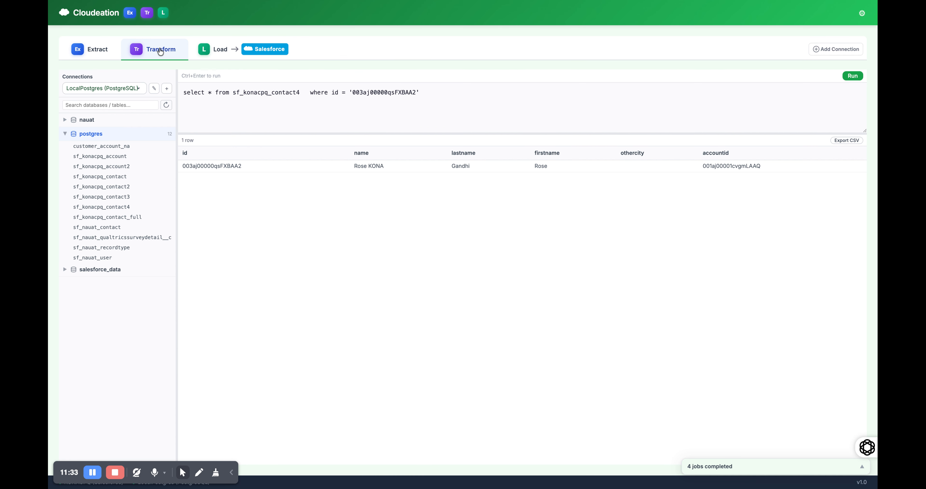